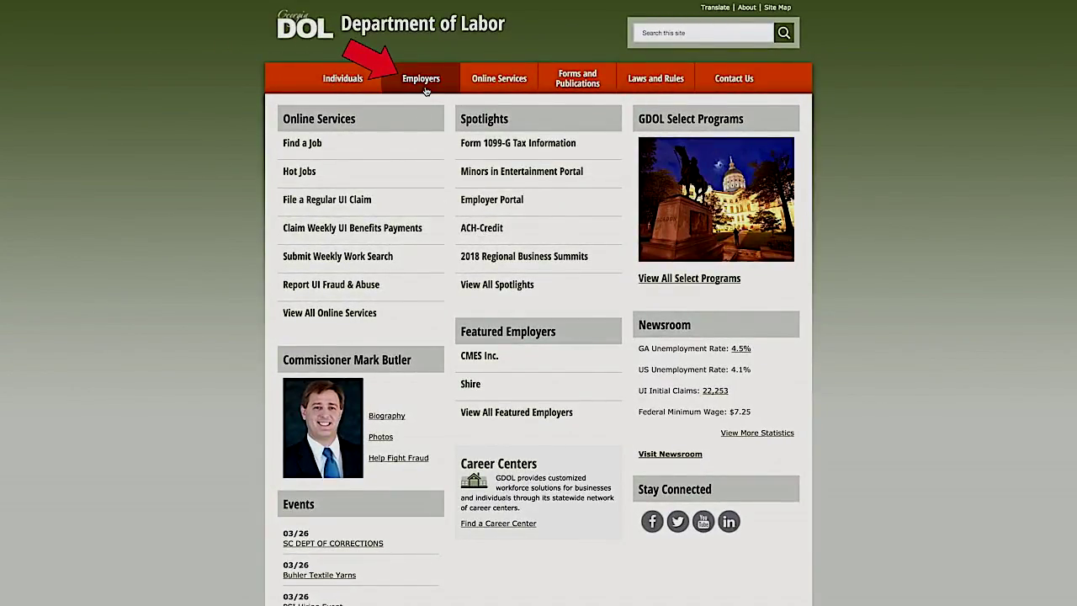
Go to the Employers section from the top navigation of the Georgia Department of Labor site
mouse_move(425, 91)
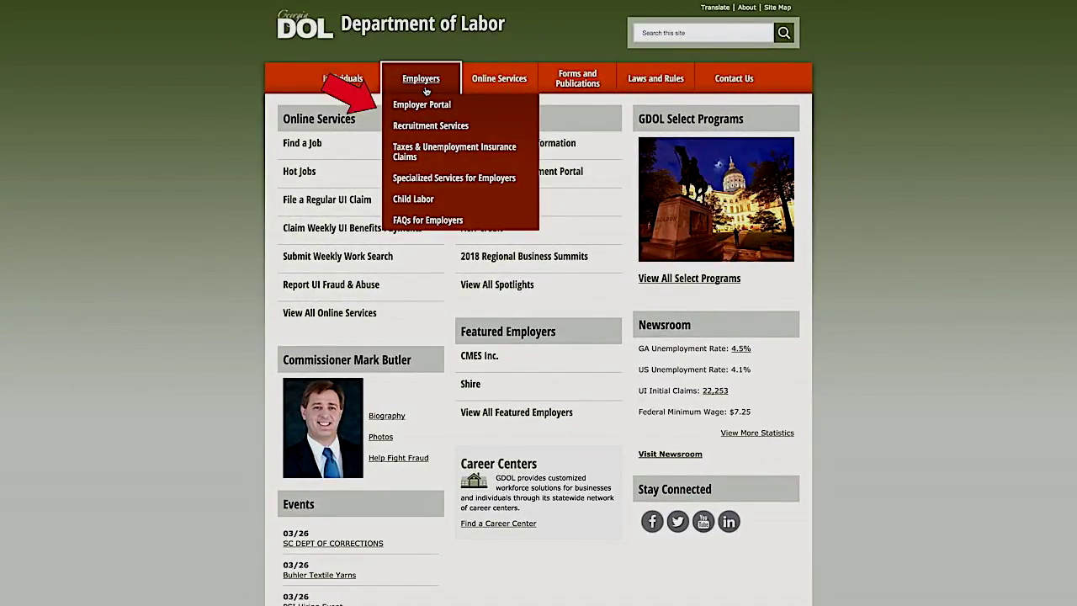
left_click(424, 84)
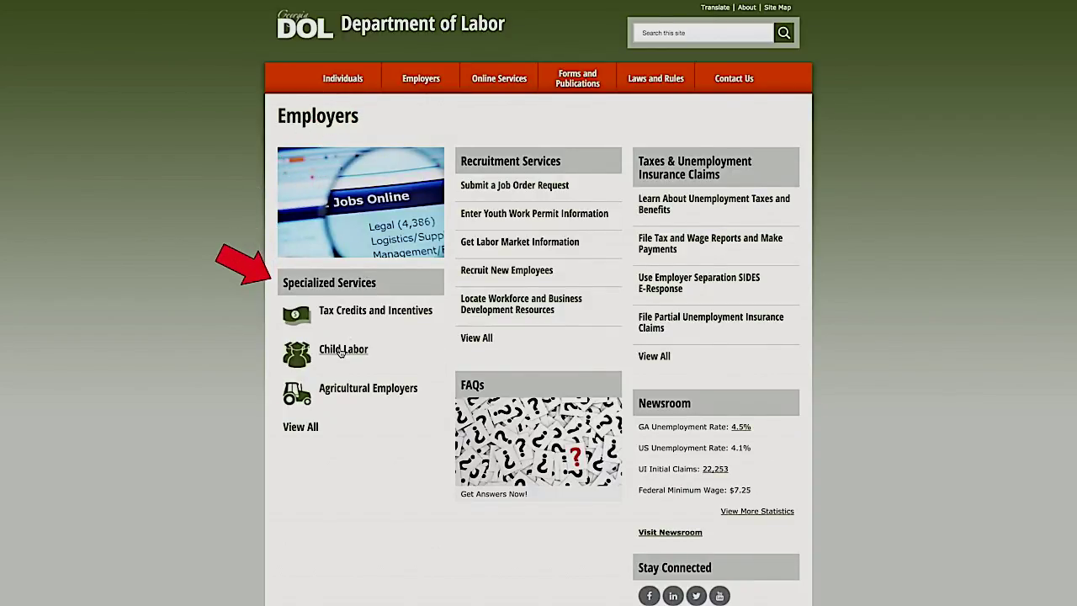
Go through the Child Labor page to the Minors in Entertainment page
left_click(340, 351)
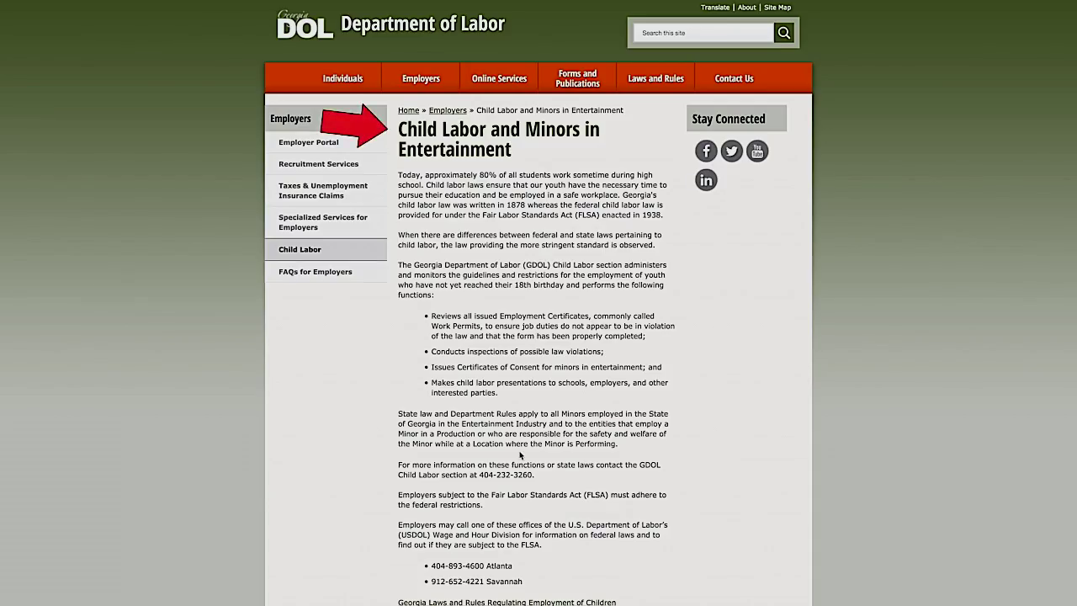
scroll(520, 454, "down", 5)
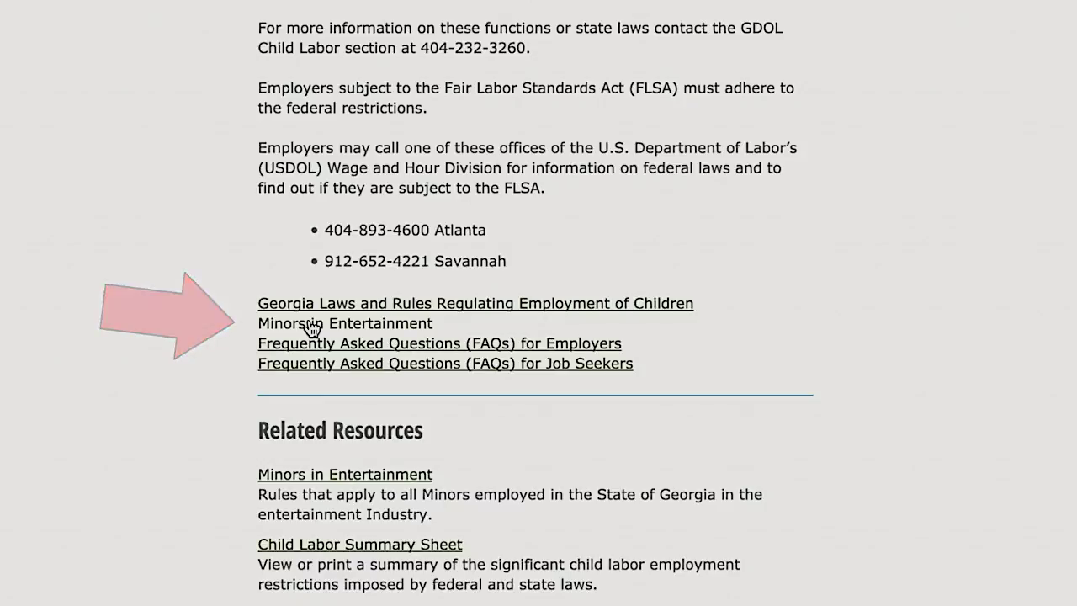
left_click(311, 328)
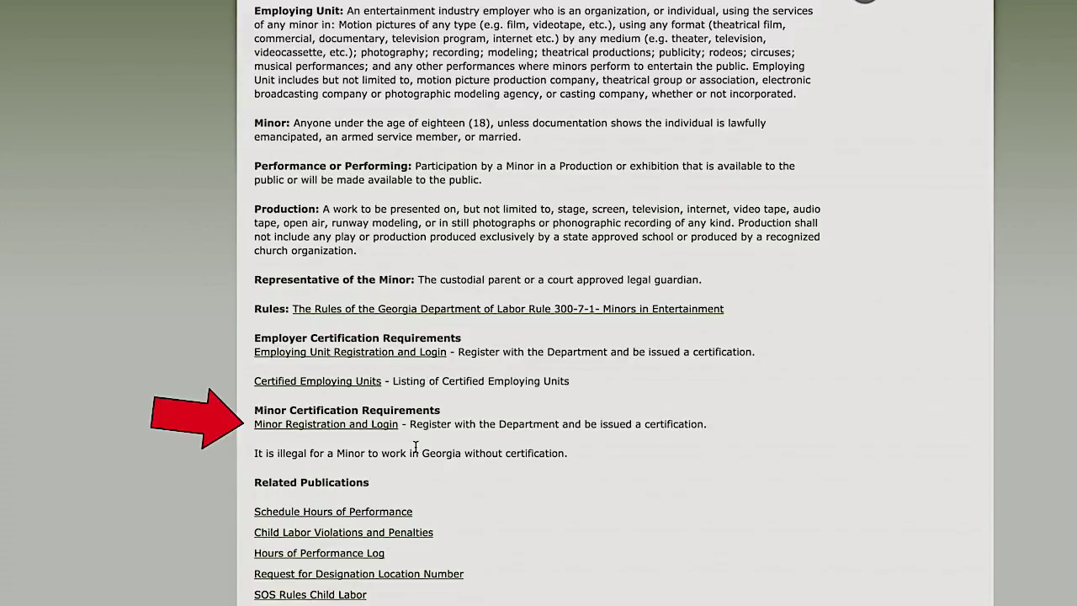
Go from the Employing Unit login page to 'Register here!' to start a new employer registration
left_click(389, 353)
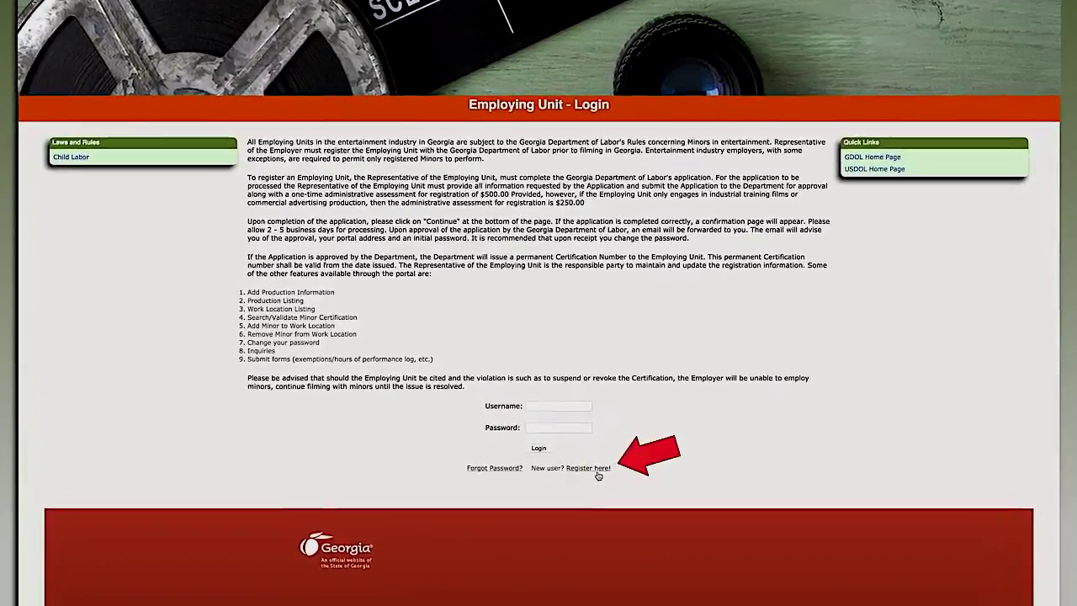
left_click(545, 394)
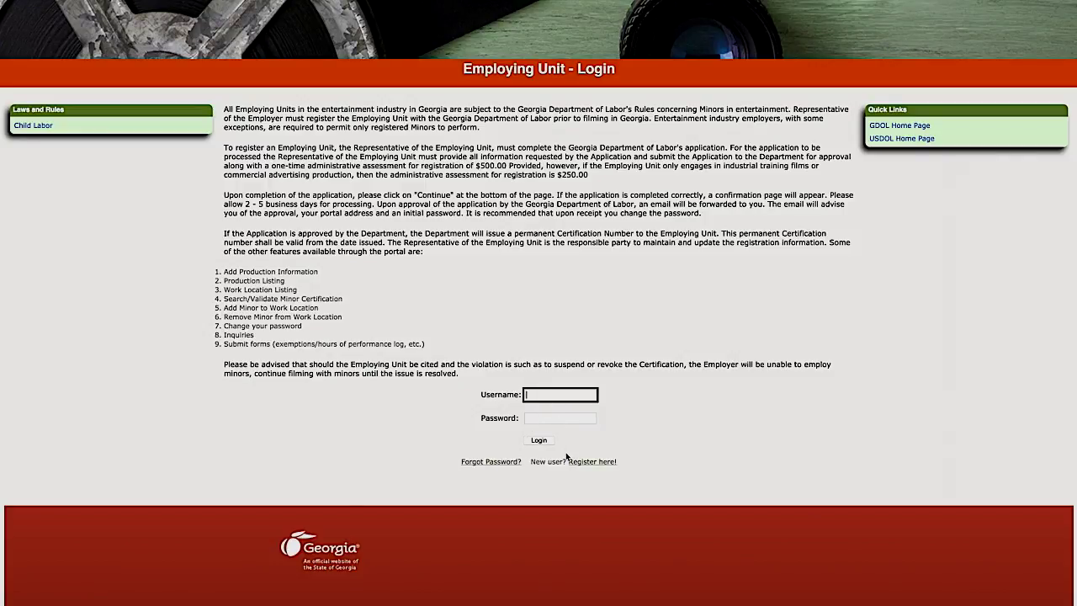
left_click(592, 463)
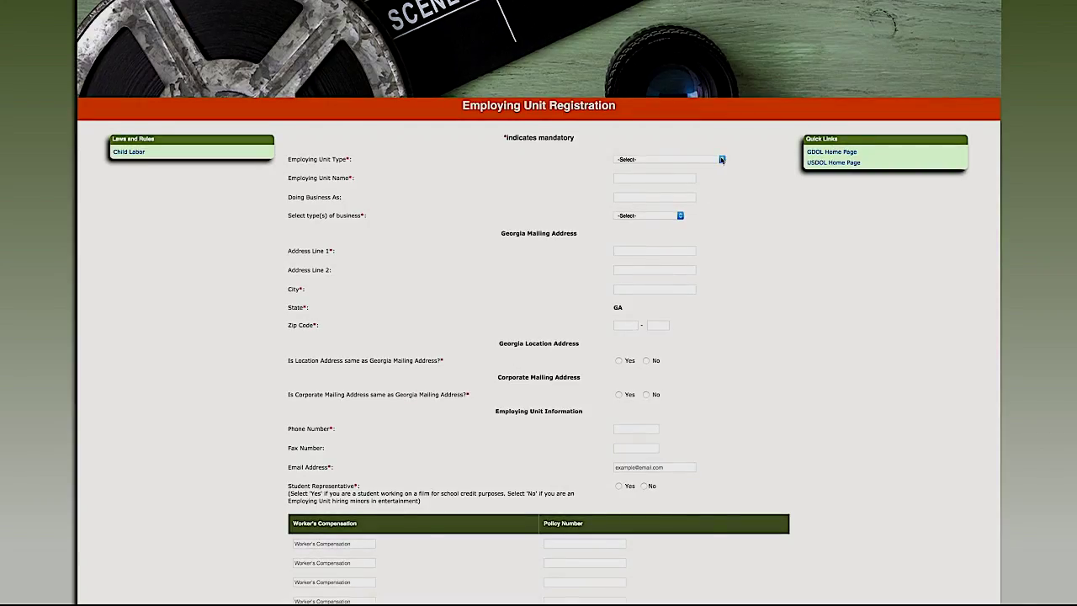
Register 'Amalia Movie Productions', DBA 'Amalia Movies', as a Movie Productions unit and set its business type
left_click(721, 159)
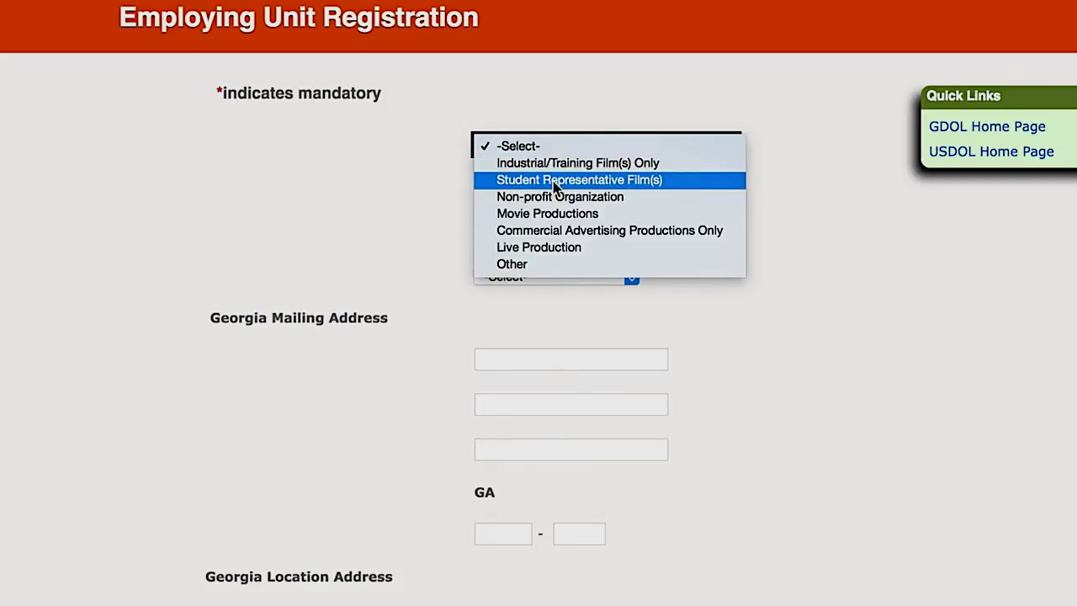
left_click(377, 214)
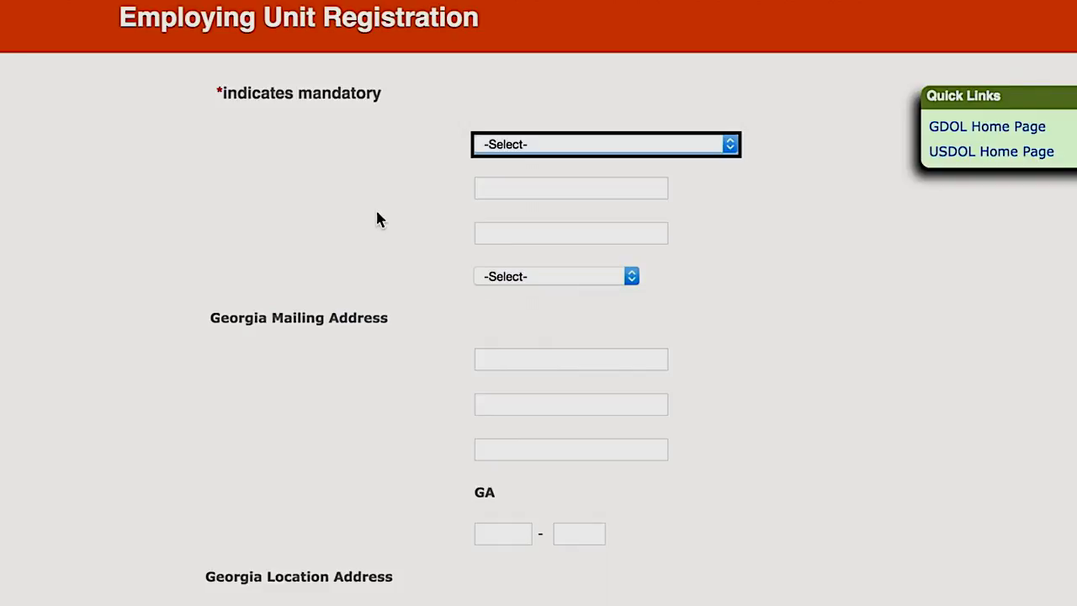
left_click(598, 145)
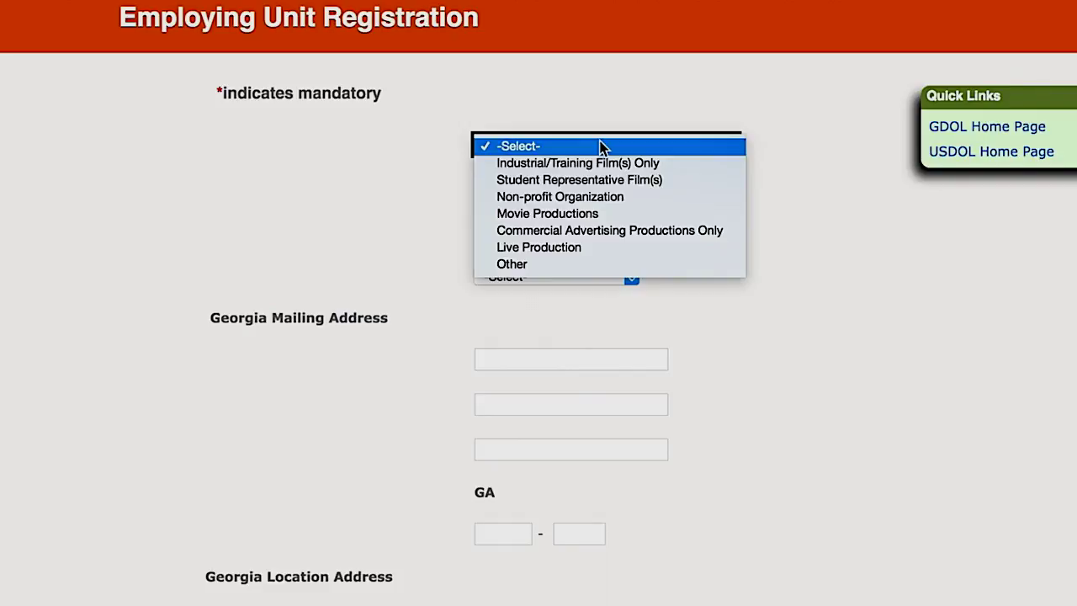
left_click(559, 214)
left_click(502, 181)
type("Amalia Movie Productions")
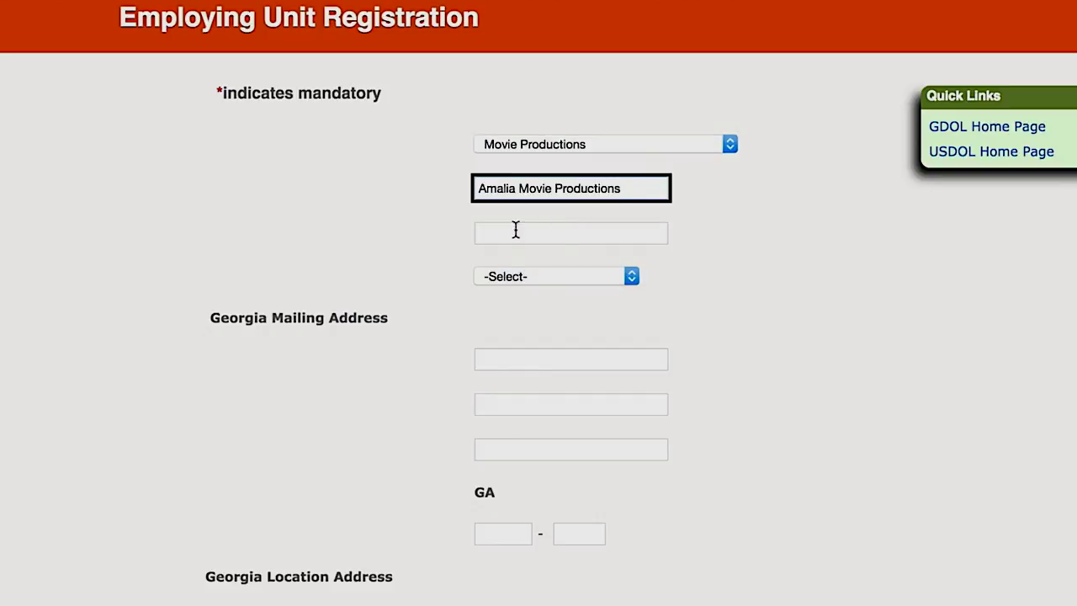
left_click(514, 233)
type("Amalia Movies")
left_click(589, 278)
left_click(551, 295)
left_click(525, 357)
Enter the Atlanta 30303 mailing address and mark location and corporate addresses the same. Set Student Representative to Yes
left_click(525, 449)
type("Atlanta")
left_click(503, 534)
type("30303")
left_click(546, 521)
left_click(652, 437)
left_click(690, 519)
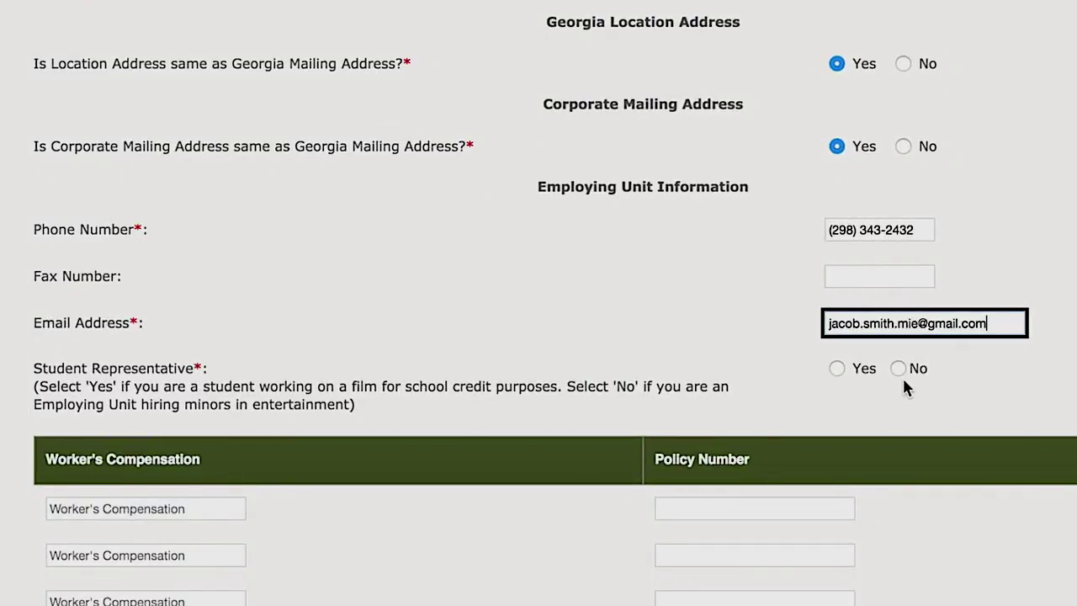
left_click(835, 368)
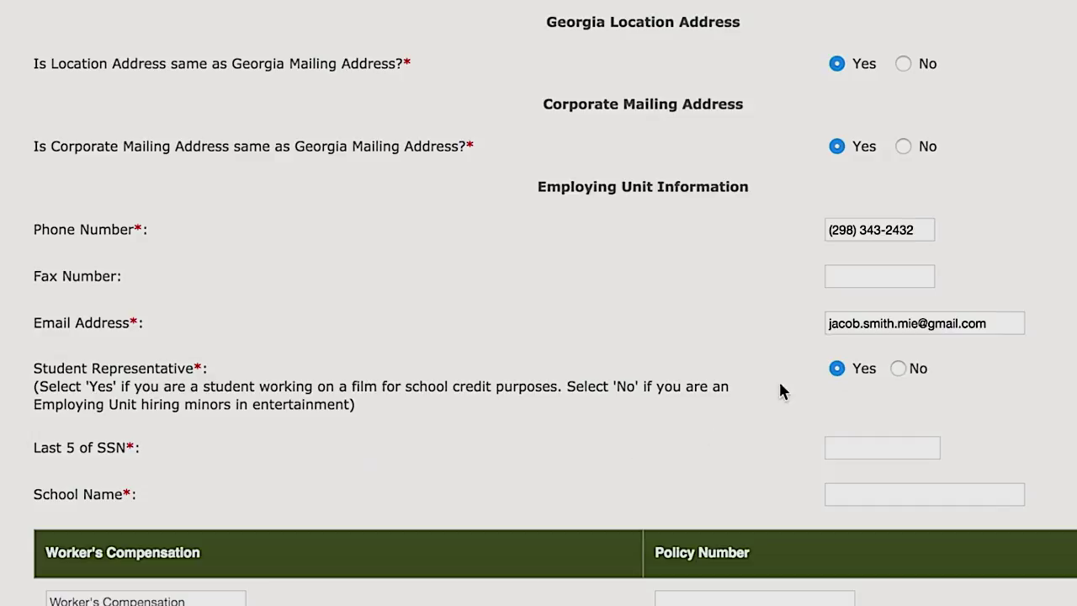
Set Student Representative to No, enter the federal ID number and choose the Dance Companies NAICS code
left_click(898, 369)
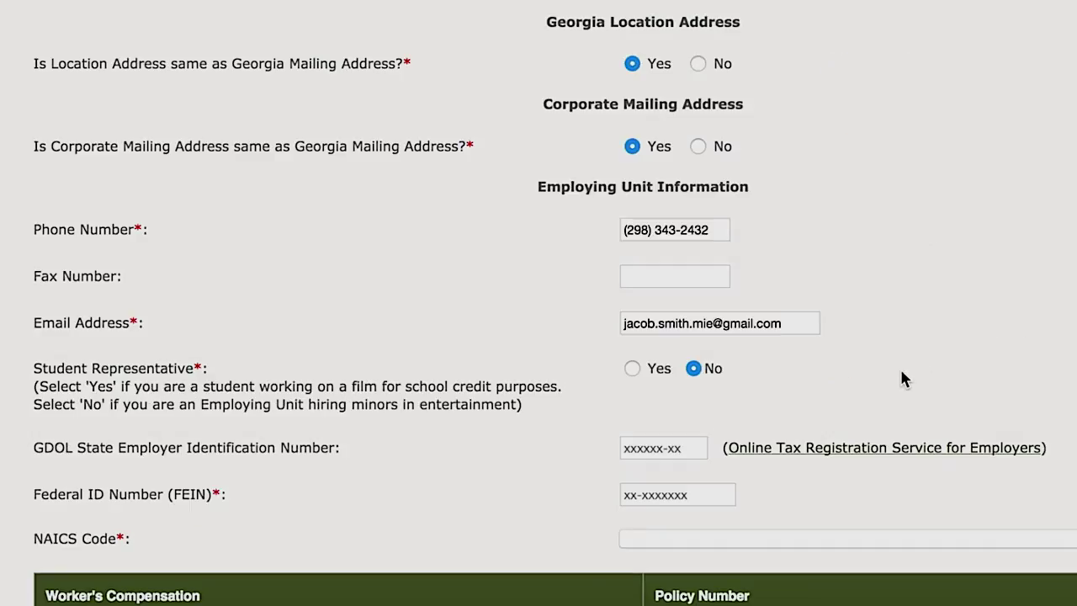
scroll(901, 379, "down", 5)
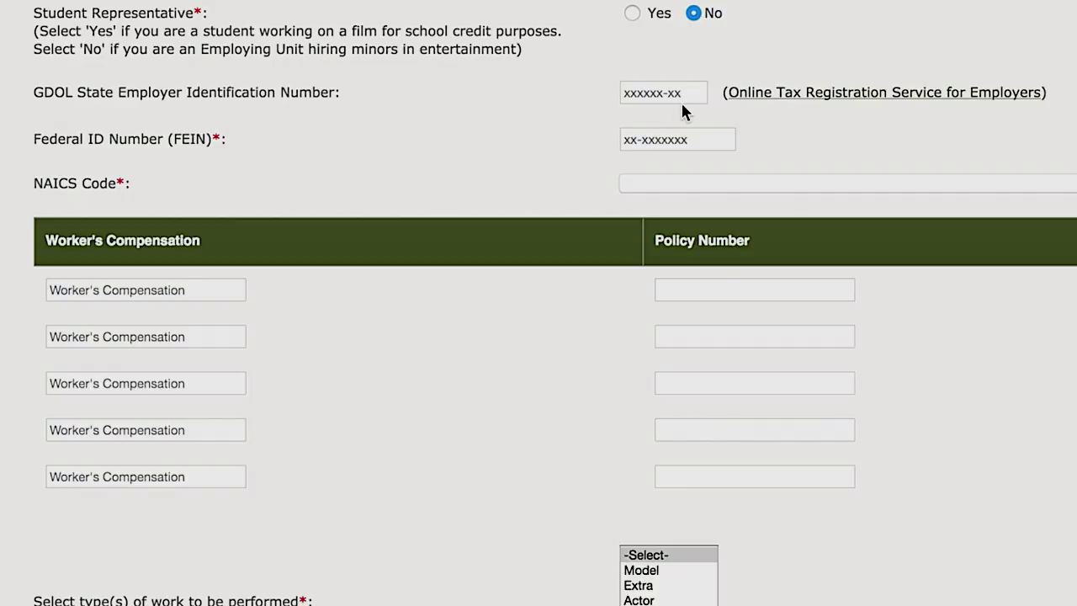
left_click(657, 139)
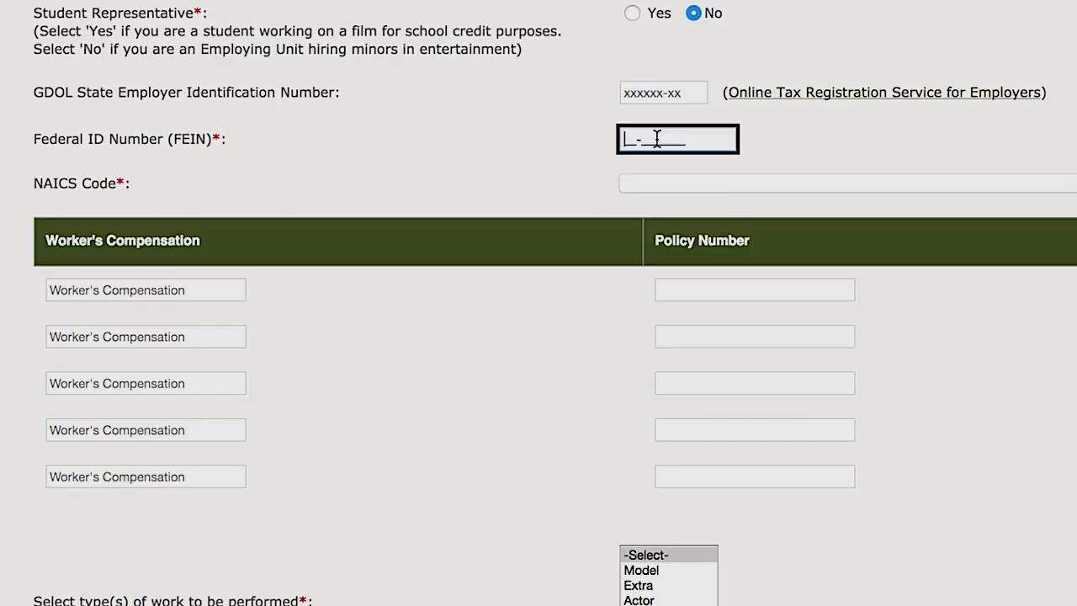
type("12-3456789")
left_click(686, 180)
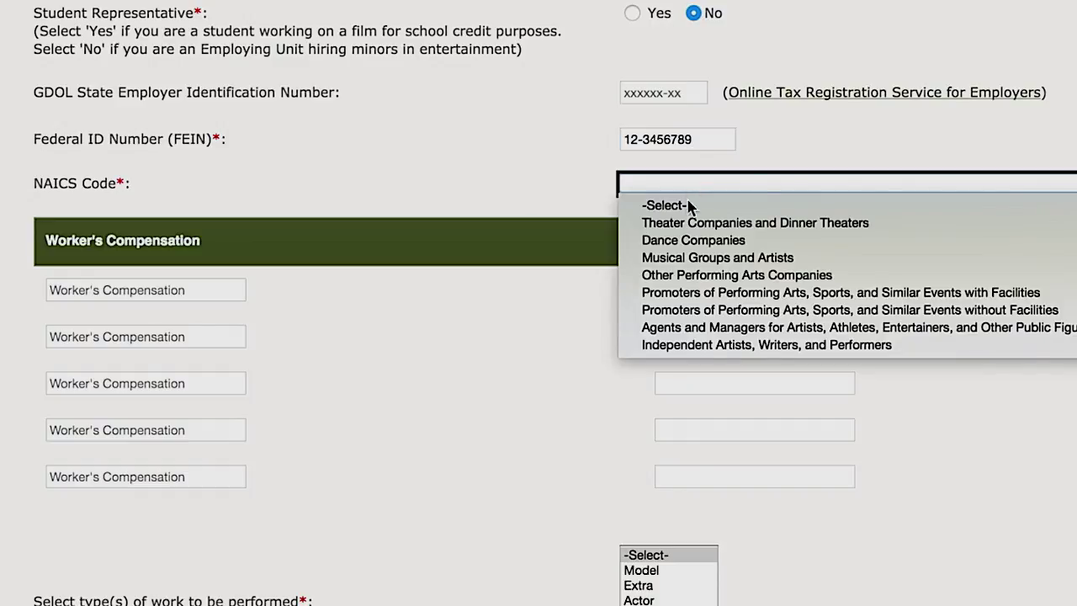
left_click(697, 242)
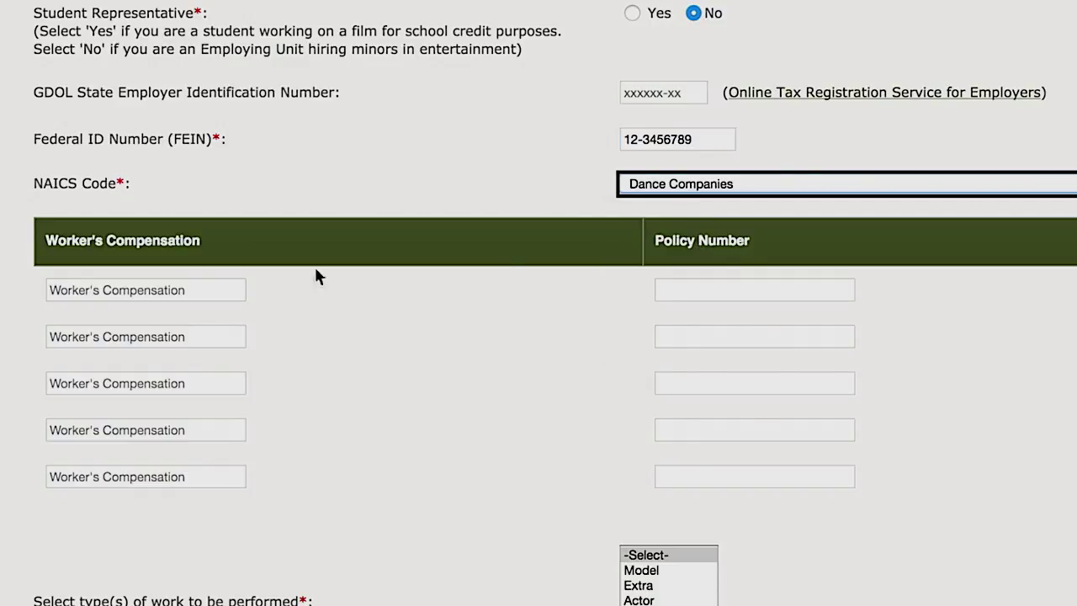
Enter GEICO as workers' compensation carrier with its policy number, and select Extra and Film work types
left_click(180, 289)
type("GEICO")
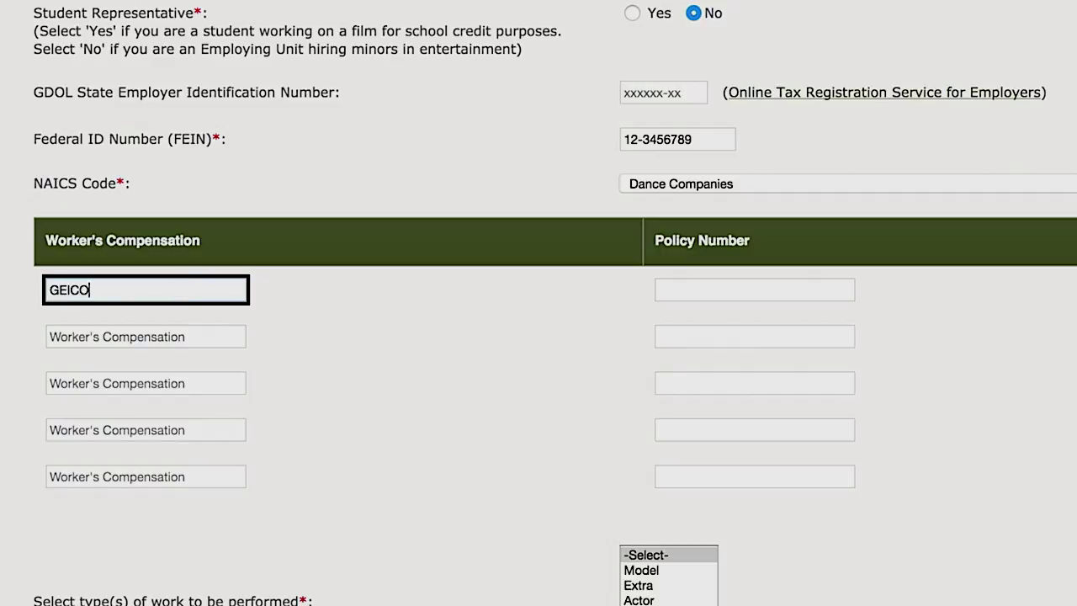
key("Tab")
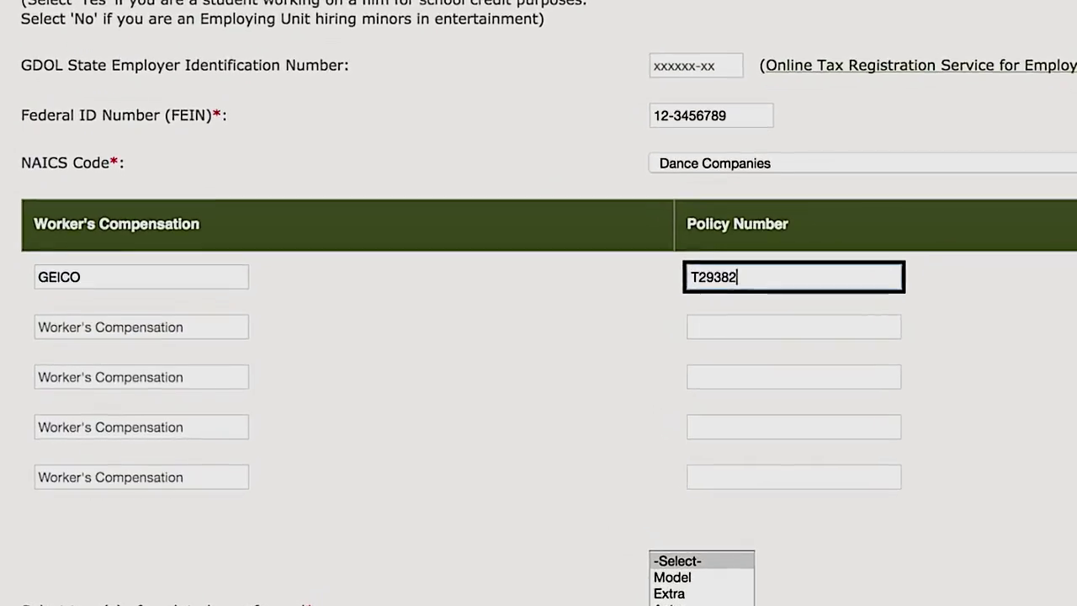
left_click(891, 525)
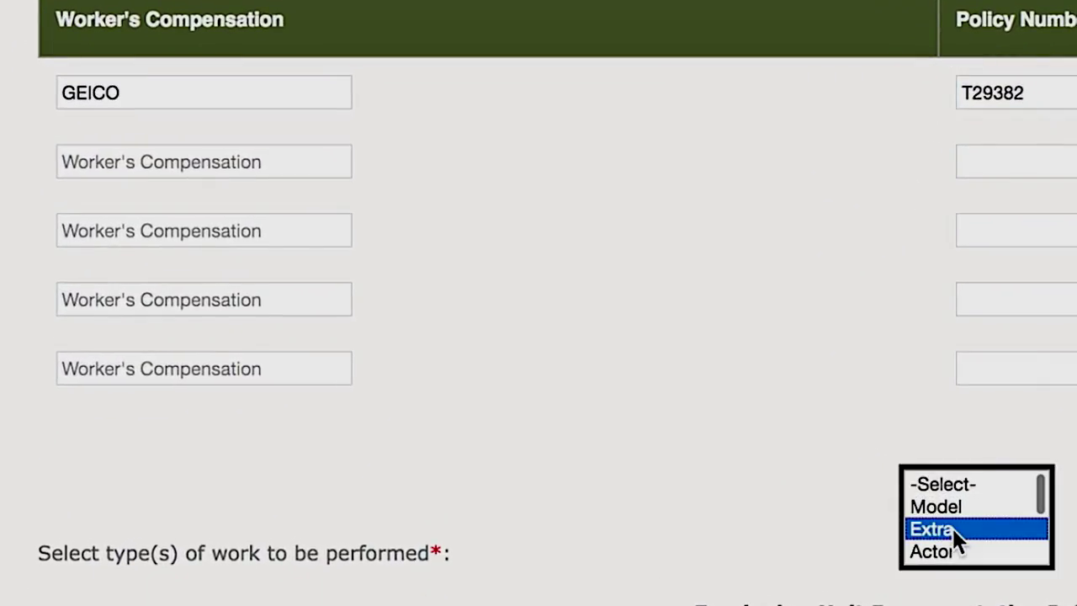
scroll(892, 528, "down", 3)
scroll(952, 530, "up", 5)
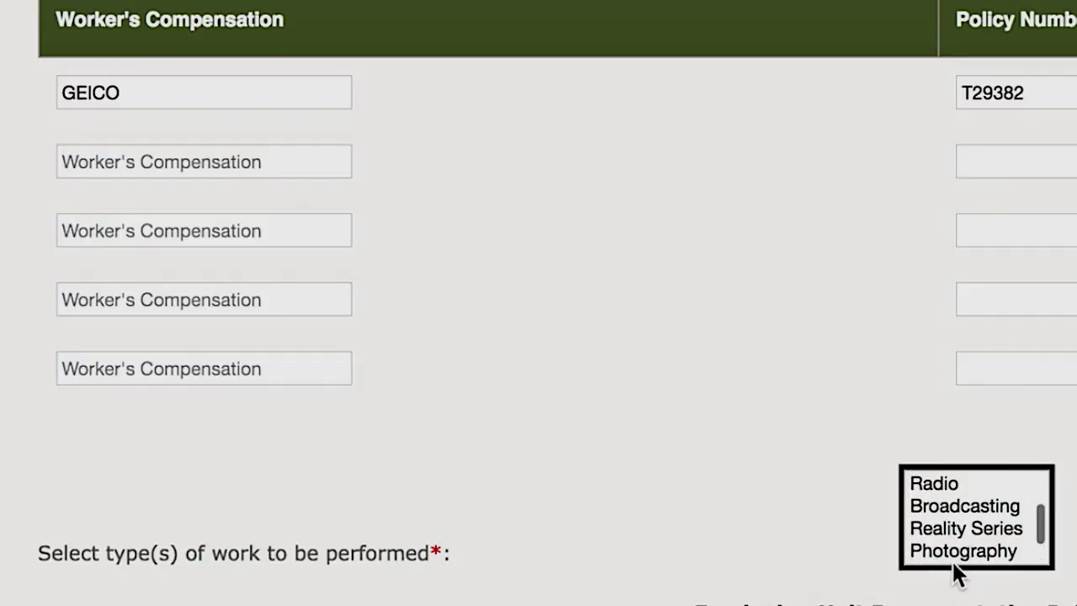
scroll(932, 538, "down", 1)
scroll(932, 538, "up", 5)
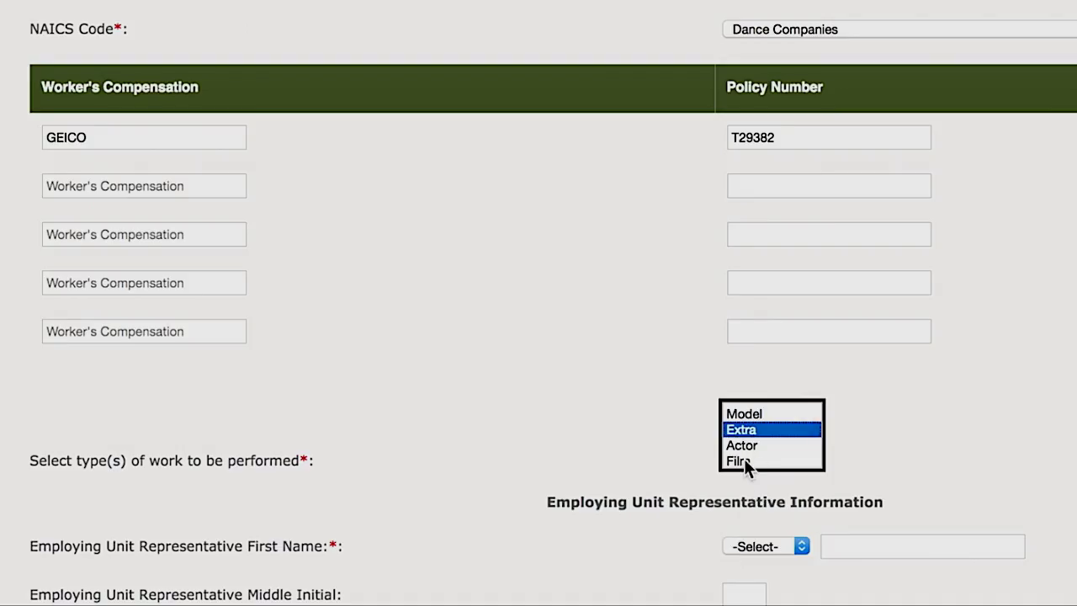
left_click(738, 459, "super")
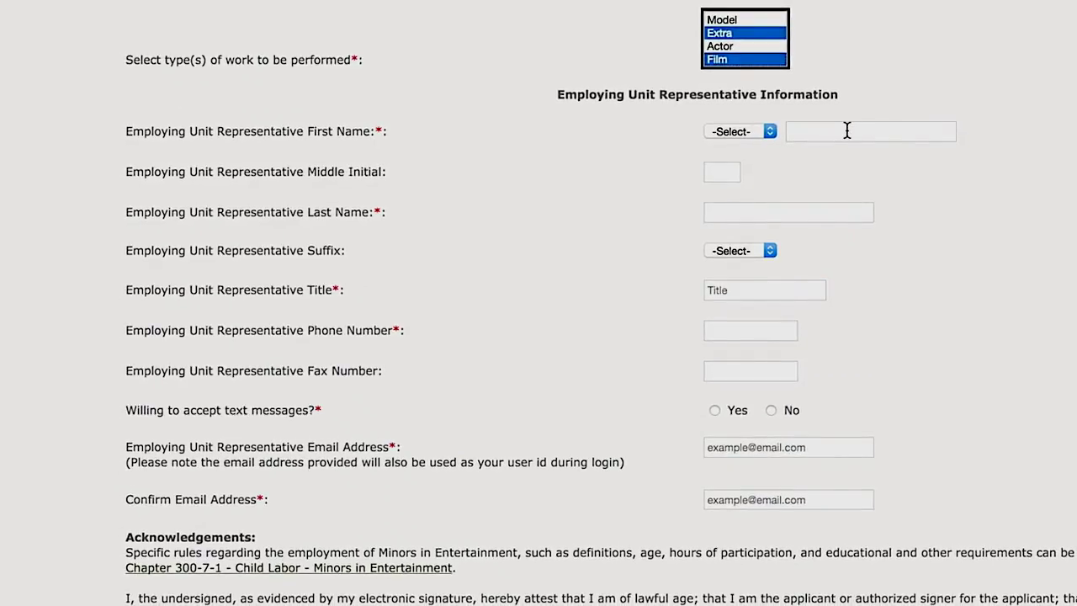
left_click(847, 130)
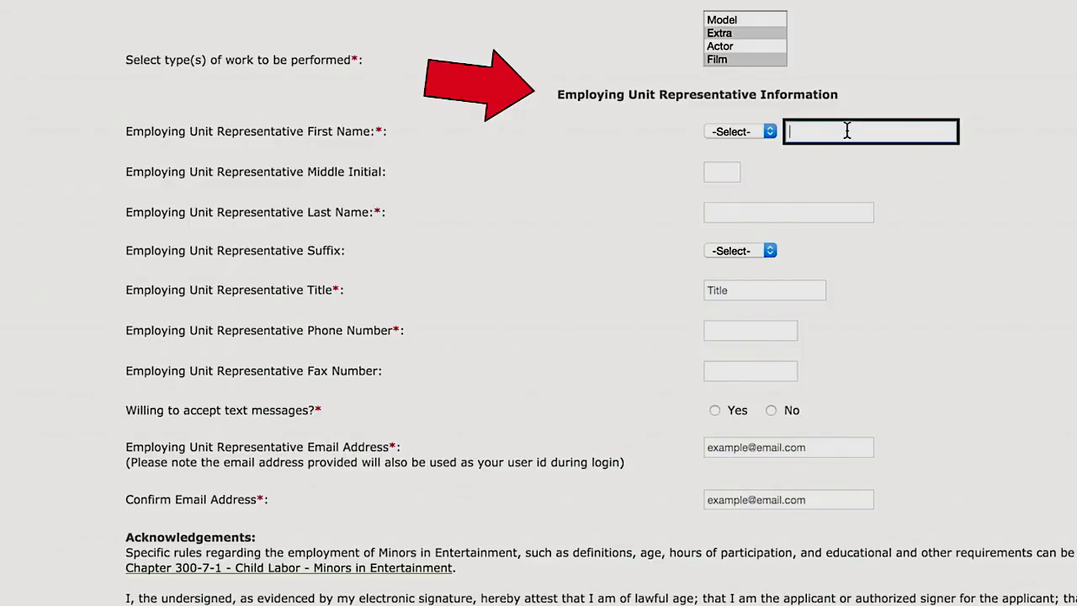
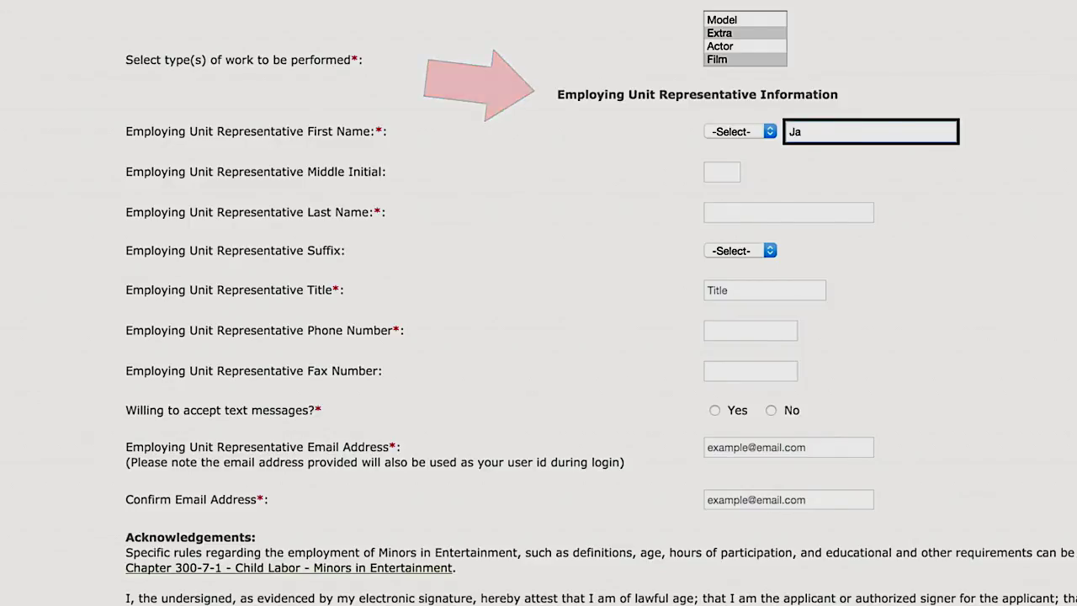
Fill in the representative's name, HR title, phone and e-mail twice, declining text messages
key("Tab")
key("Tab")
key("Tab")
key("Tab")
type("HR")
key("Tab")
left_click(714, 409)
left_click(771, 410)
key("Tab")
key("Tab")
Accept the acknowledgement, sign electronically with the representative's name, and submit the registration
scroll(1014, 403, "down", 5)
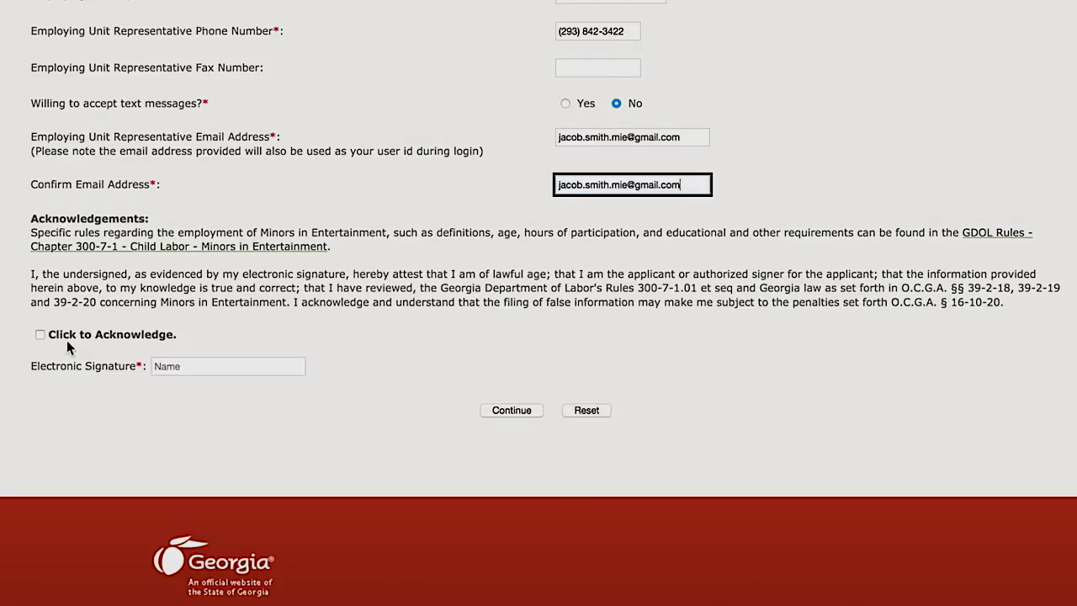
left_click(40, 335)
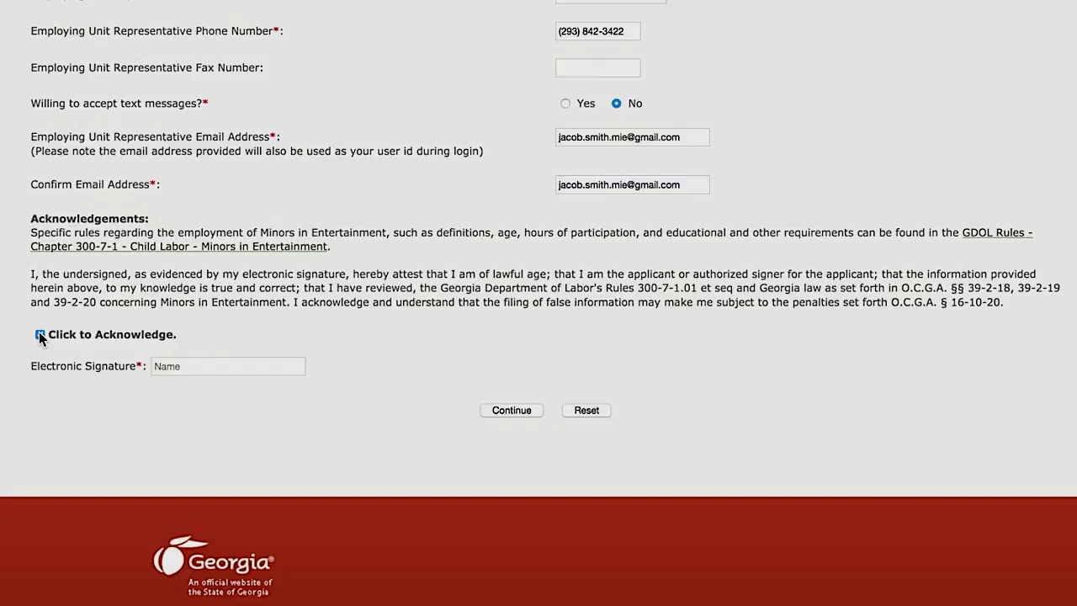
left_click(187, 367)
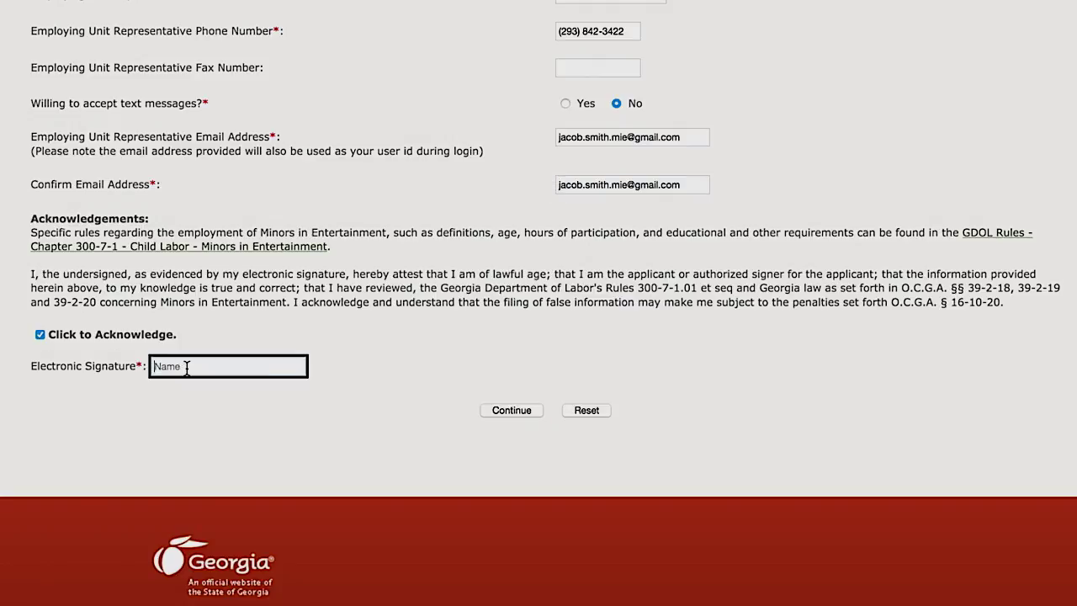
left_click(524, 410)
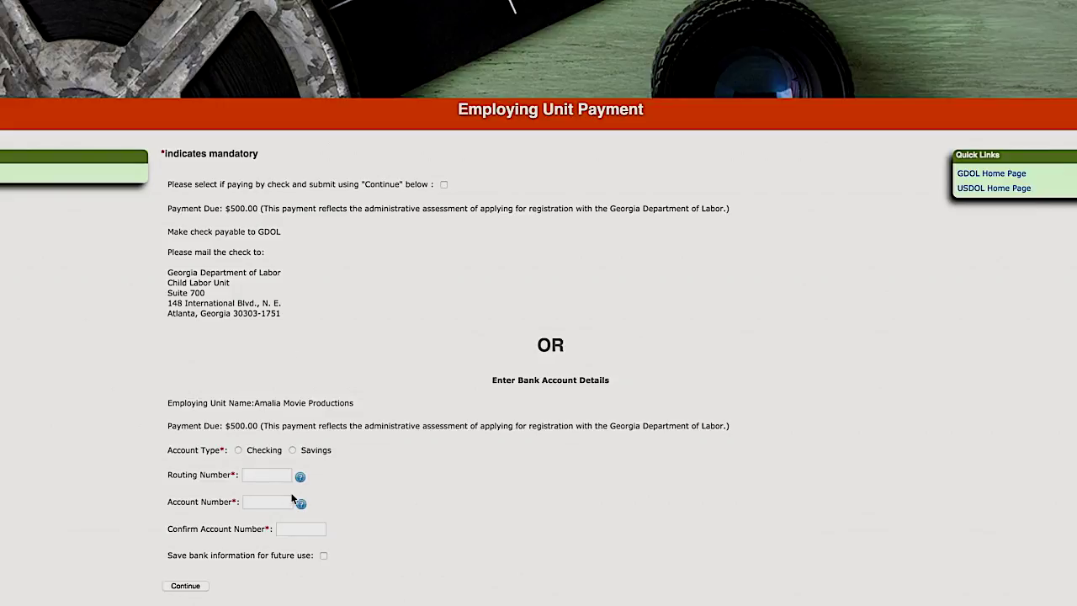
Choose to pay the $500.00 registration fee by check and continue to confirmation
left_click(444, 185)
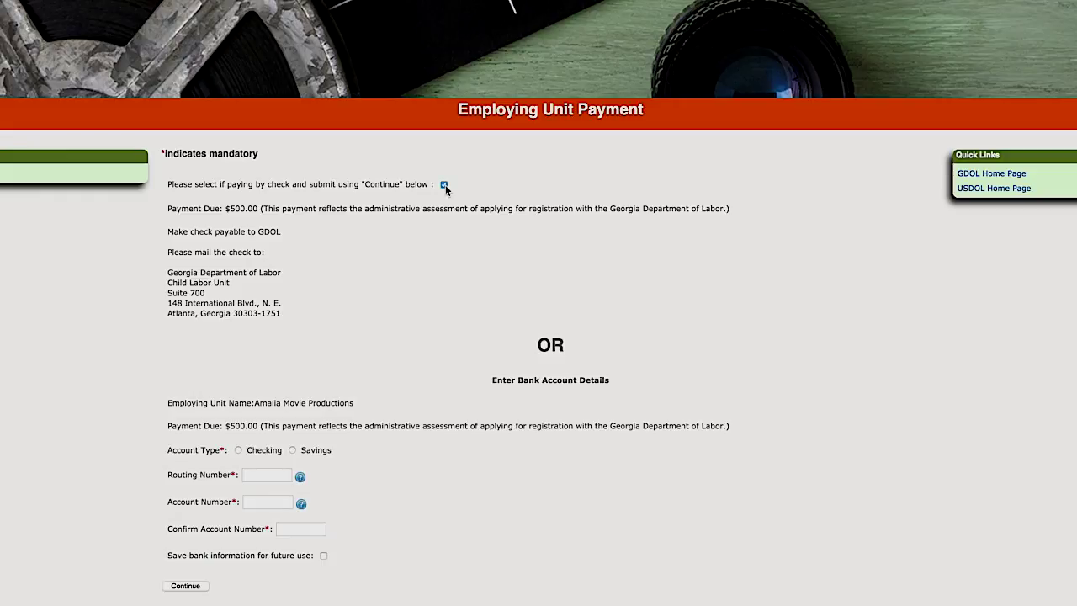
left_click(186, 586)
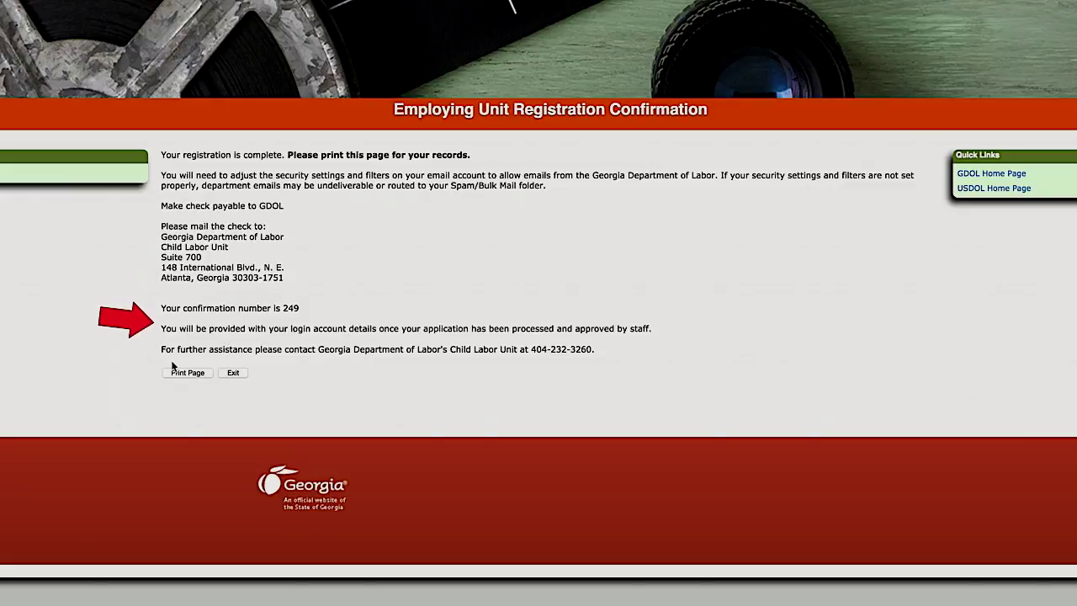
Exit, copy the temporary password from the MIE Account Setup email, and follow its reset link
left_click(235, 373)
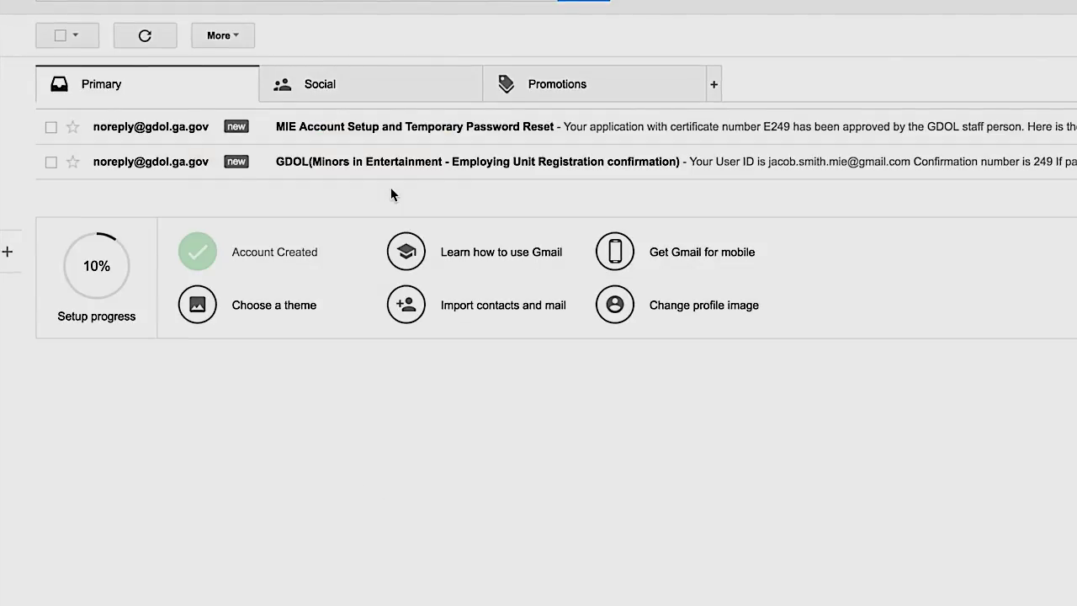
left_click(391, 137)
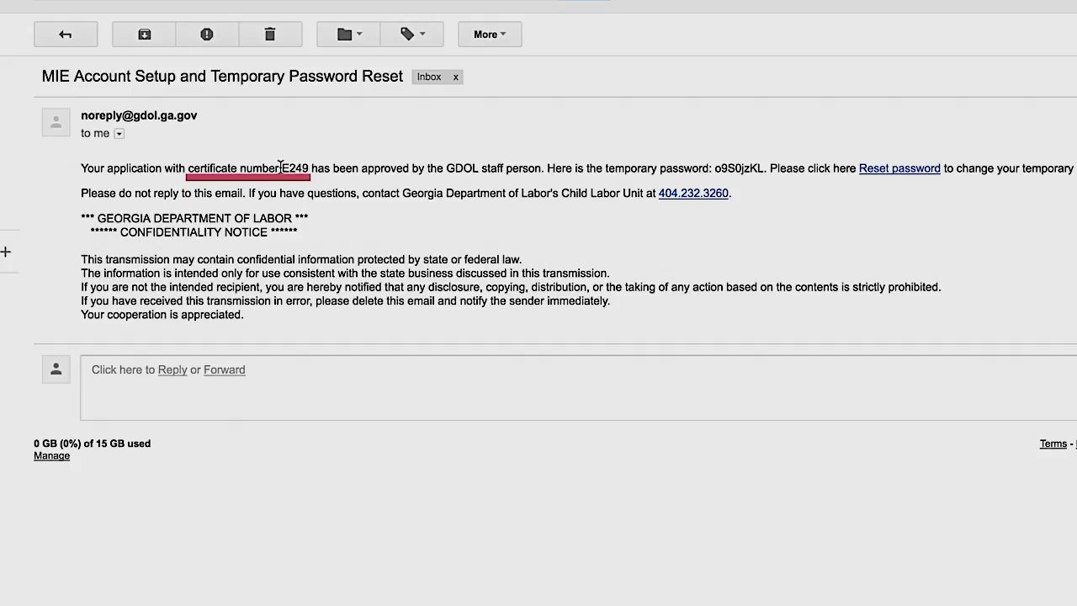
double_click(737, 168)
right_click(751, 169)
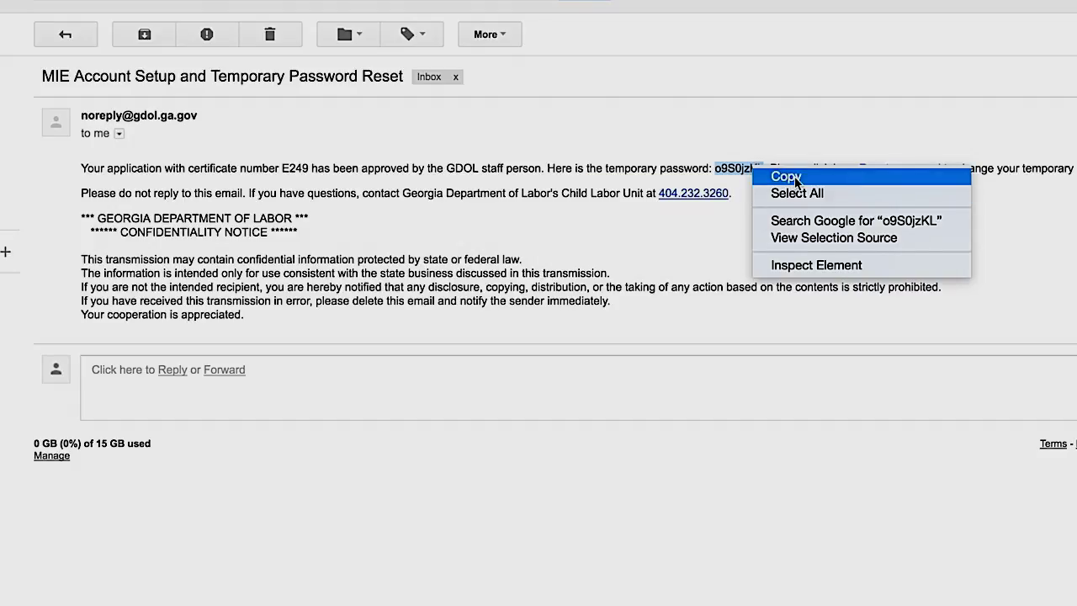
left_click(785, 176)
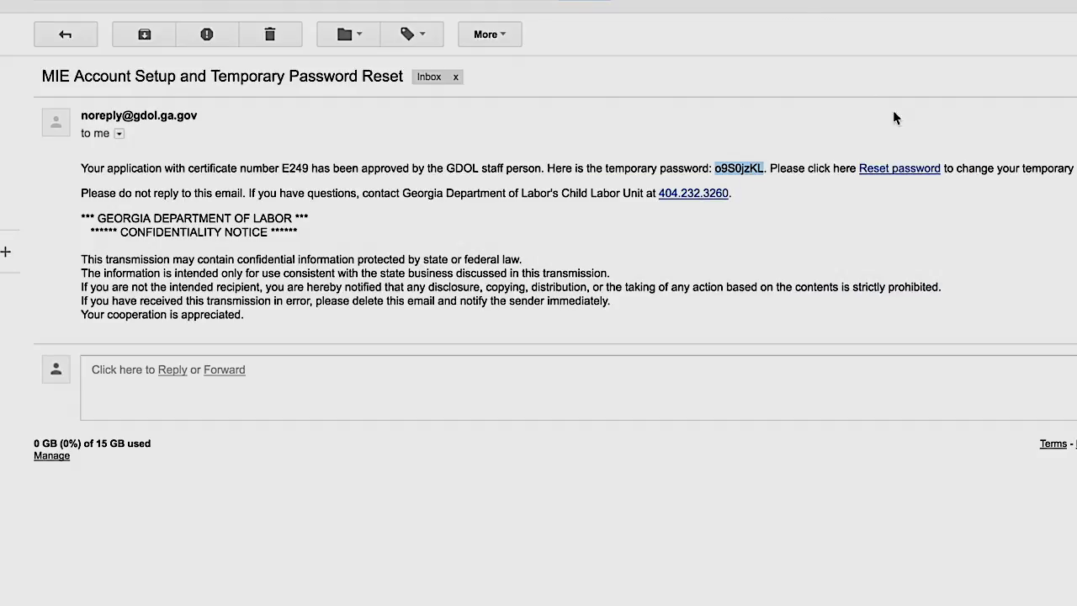
left_click(896, 171)
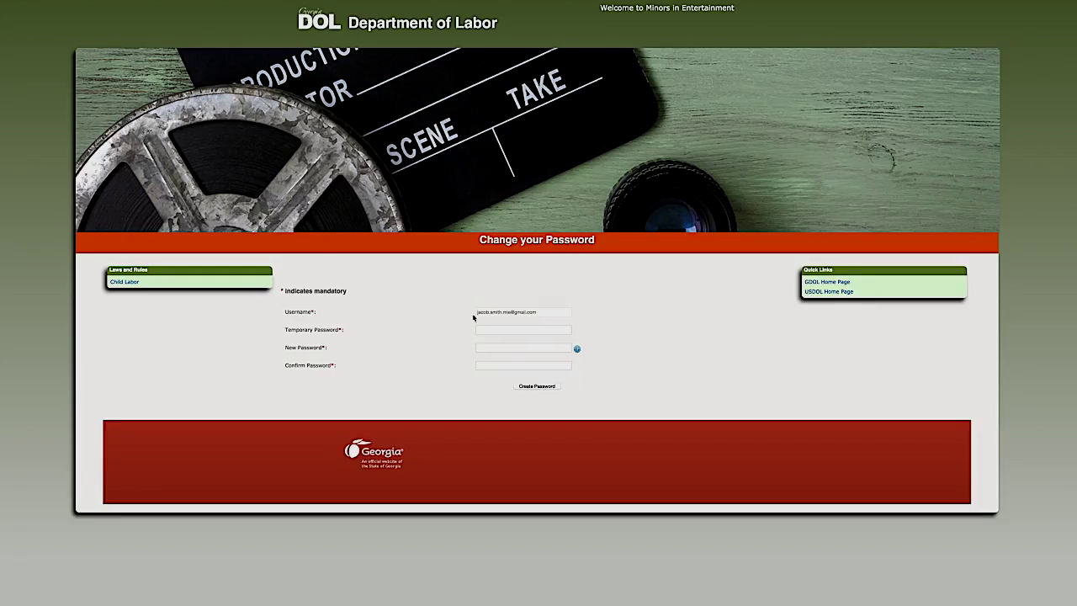
Paste the temporary password, enter and confirm a new password, then create it
left_click(493, 332)
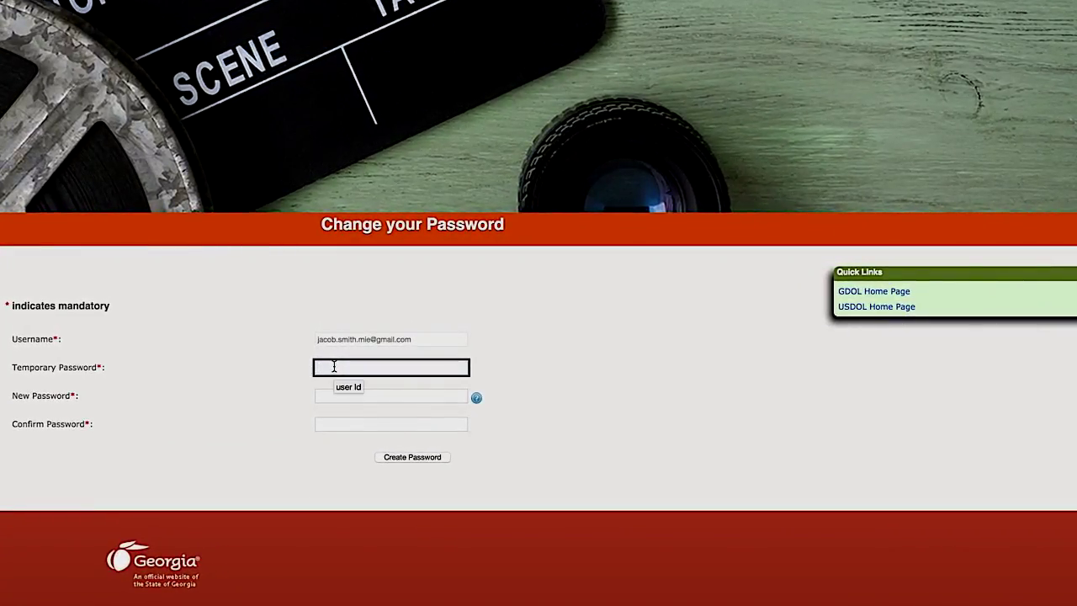
right_click(367, 359)
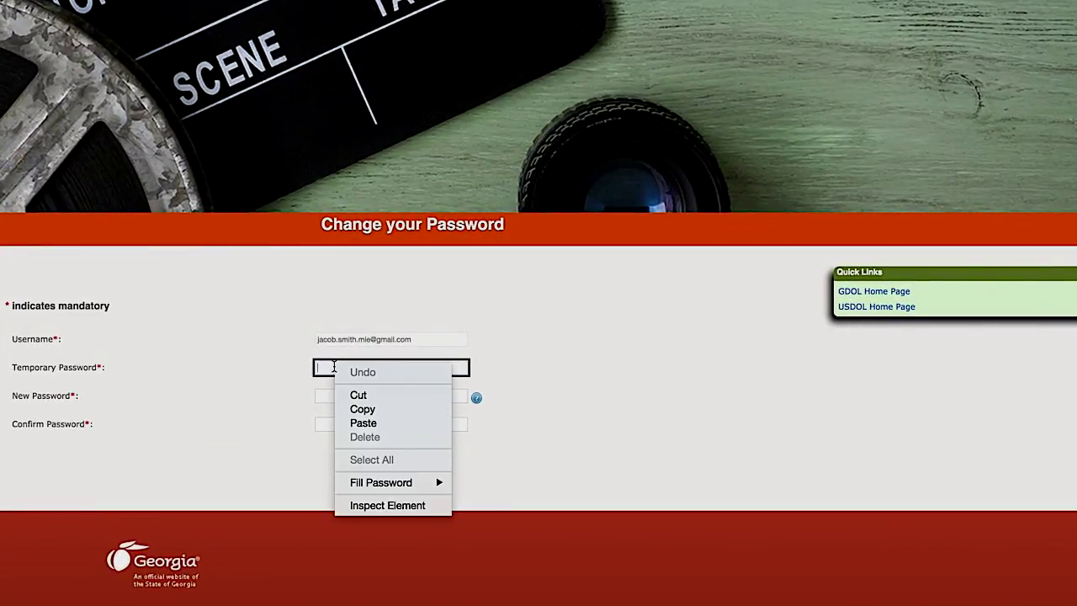
left_click(387, 424)
left_click(346, 397)
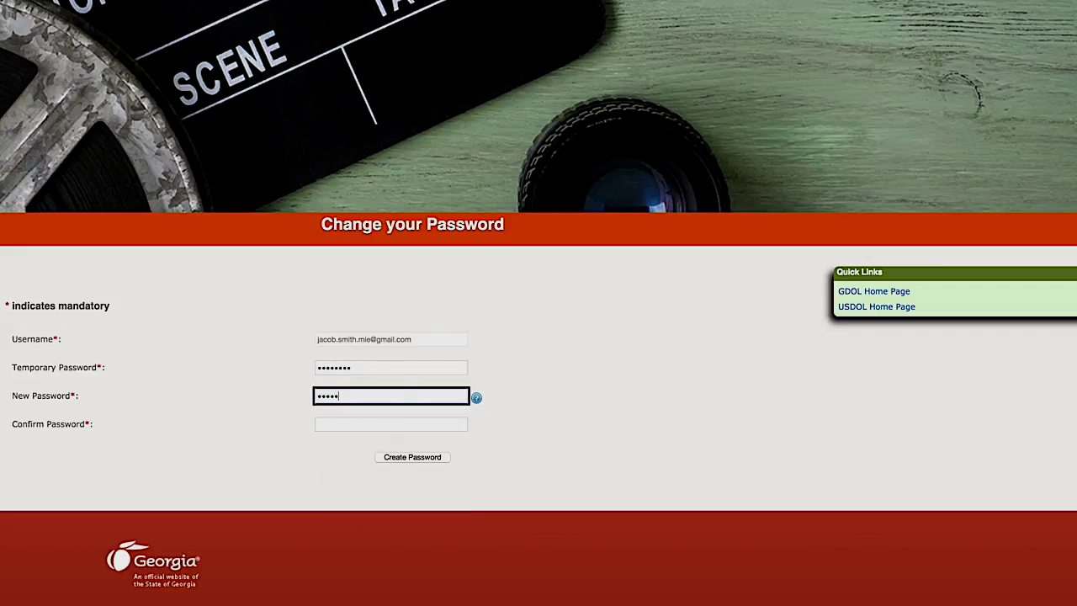
key("Tab")
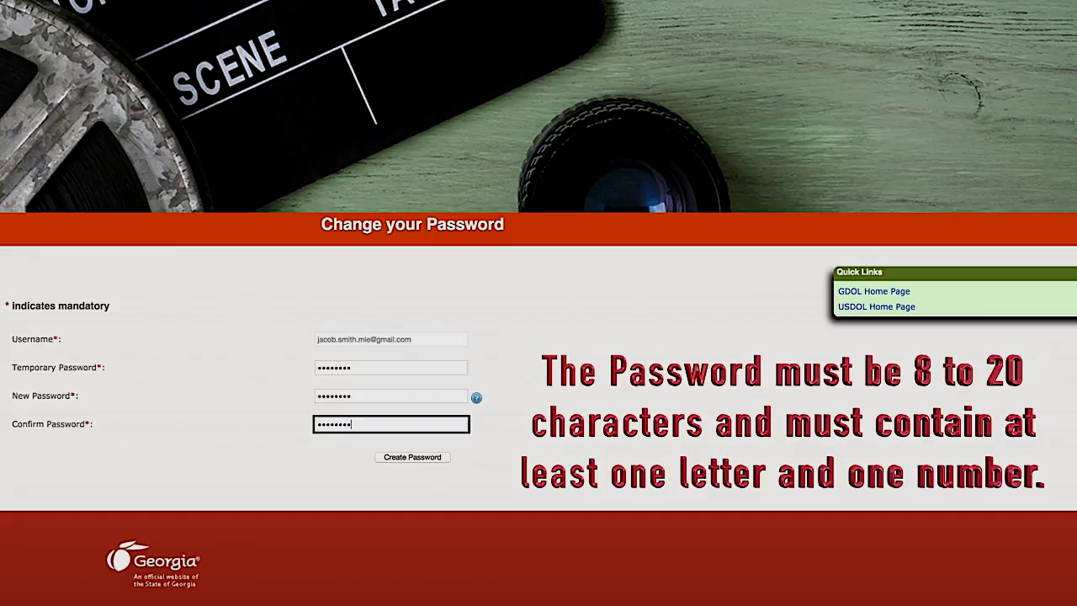
left_click(413, 458)
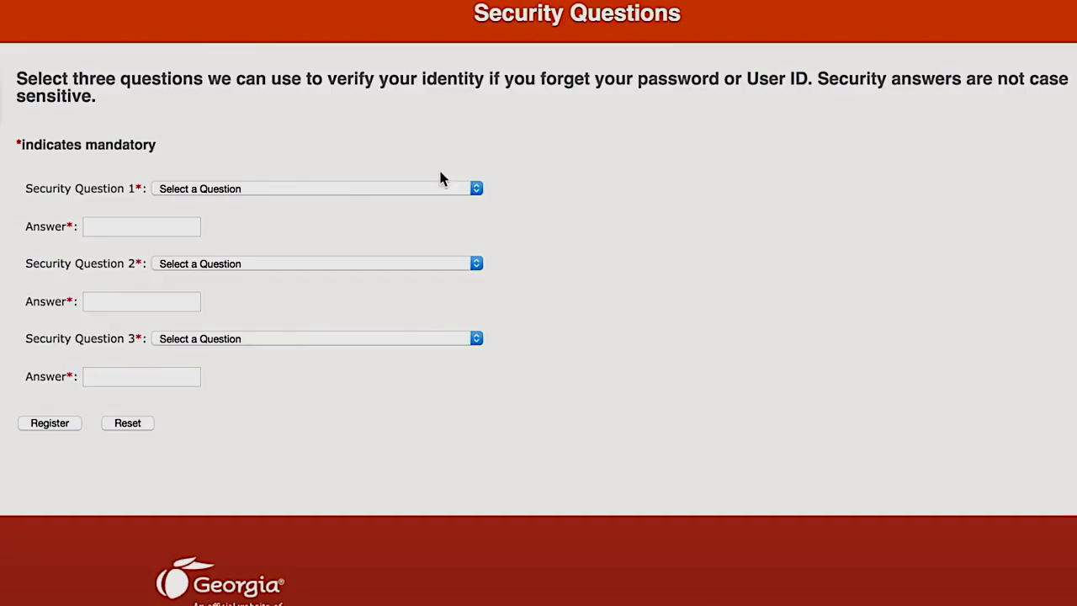
Register answers for the childhood nickname, where-you-met-your-spouse and favorite childhood friend security questions
left_click(421, 188)
left_click(202, 208)
left_click(147, 227)
type("Jacob")
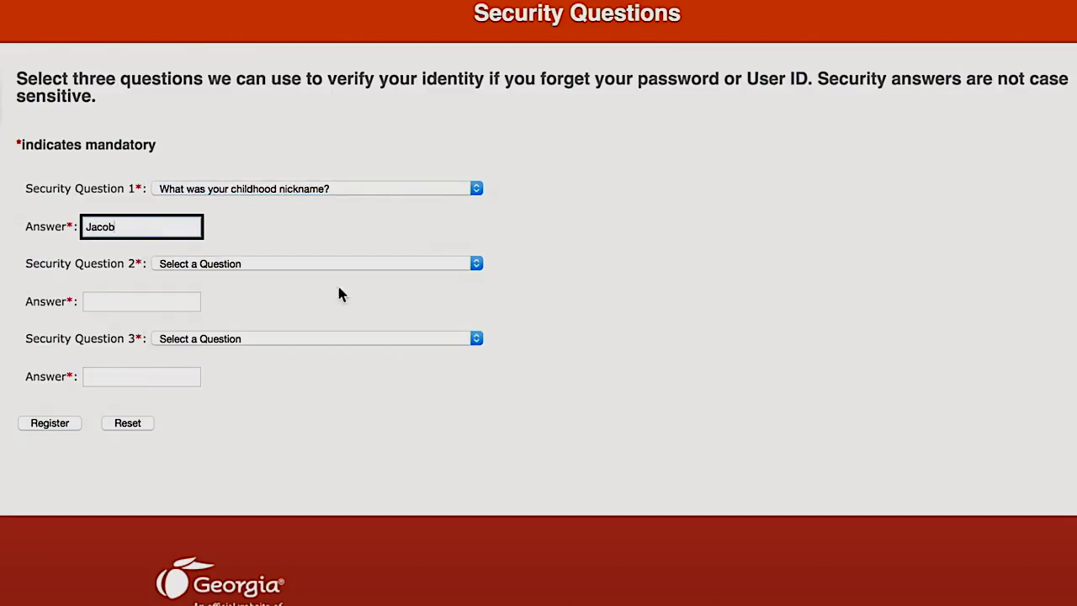
left_click(397, 263)
left_click(311, 292)
left_click(154, 302)
type("Atlanta")
left_click(312, 339)
left_click(275, 383)
left_click(146, 378)
type("Fk")
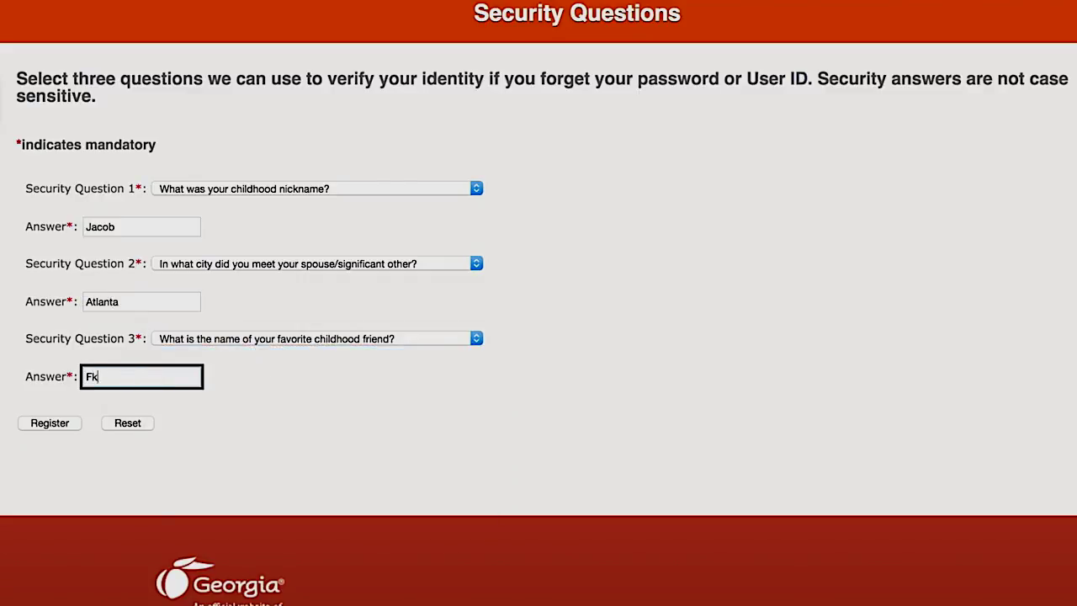
type("lyguy")
left_click(50, 423)
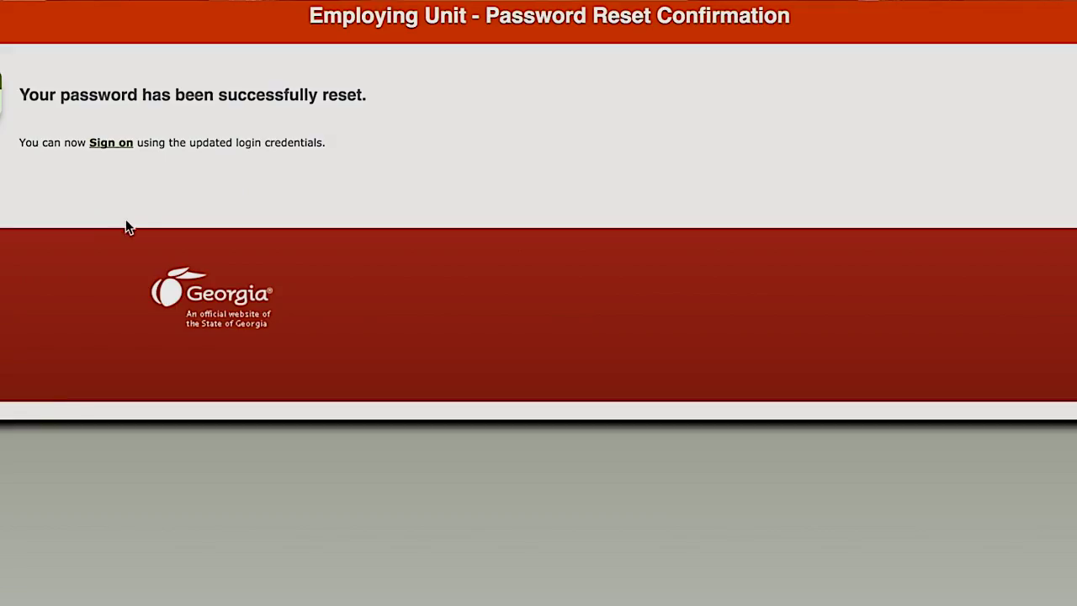
Sign on with the account e-mail and new password, then open the employer information section
left_click(126, 149)
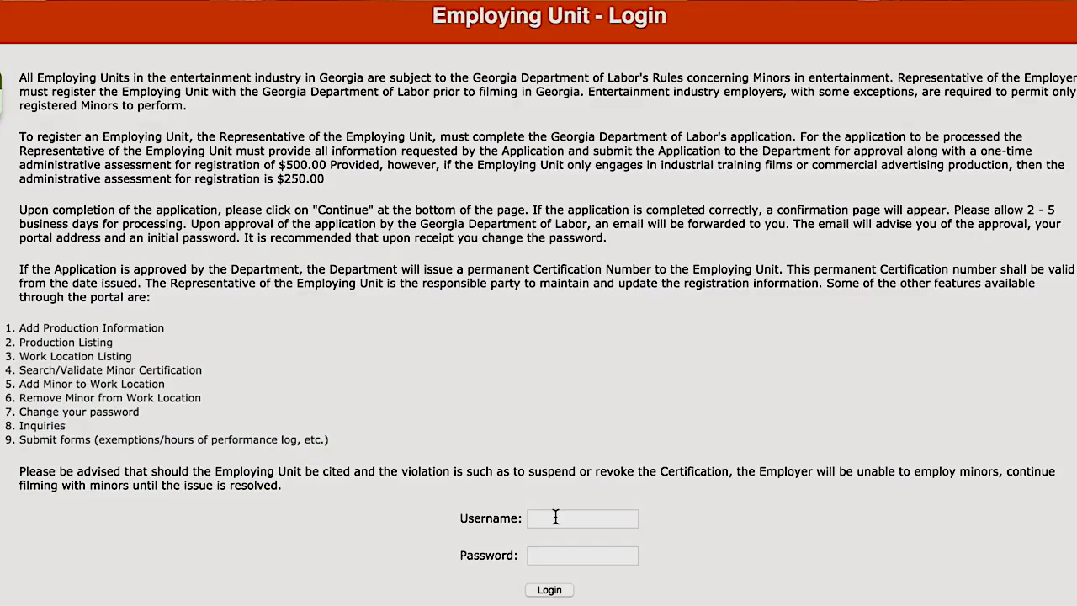
left_click(555, 517)
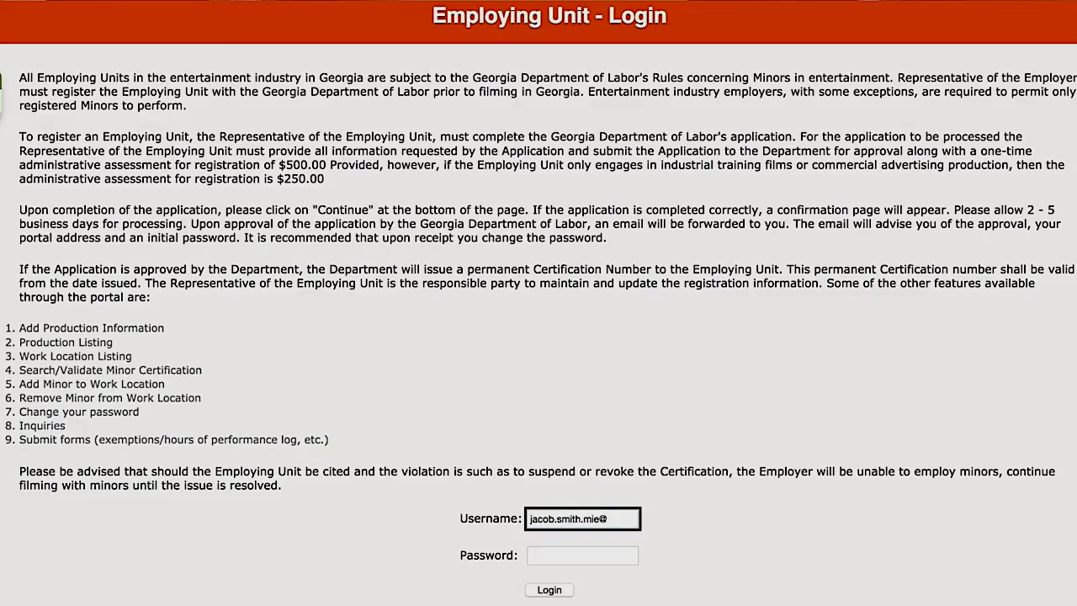
key("Tab")
type("********")
left_click(550, 590)
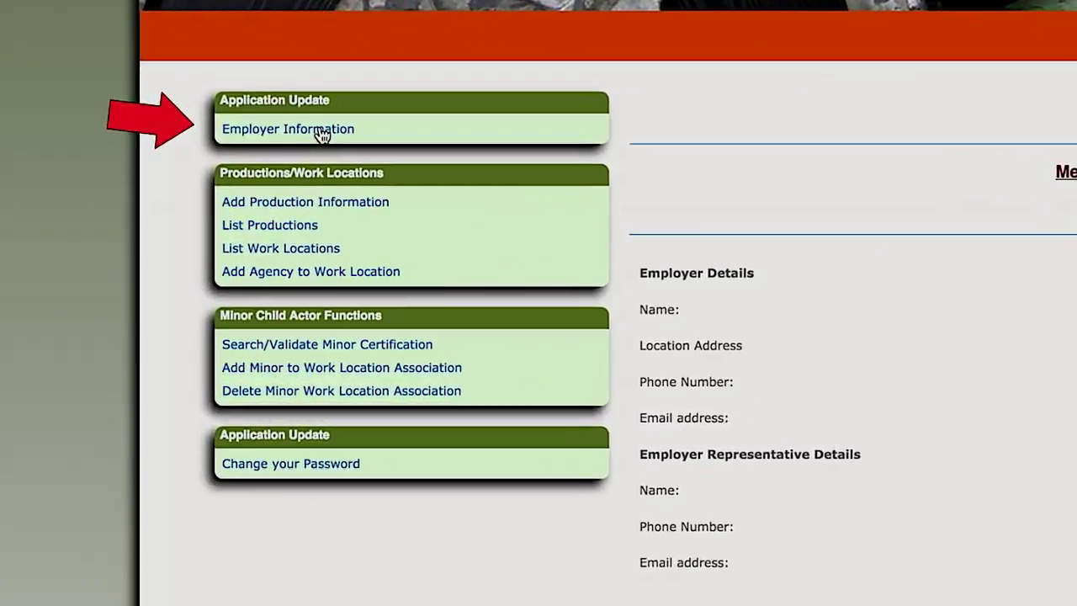
left_click(322, 135)
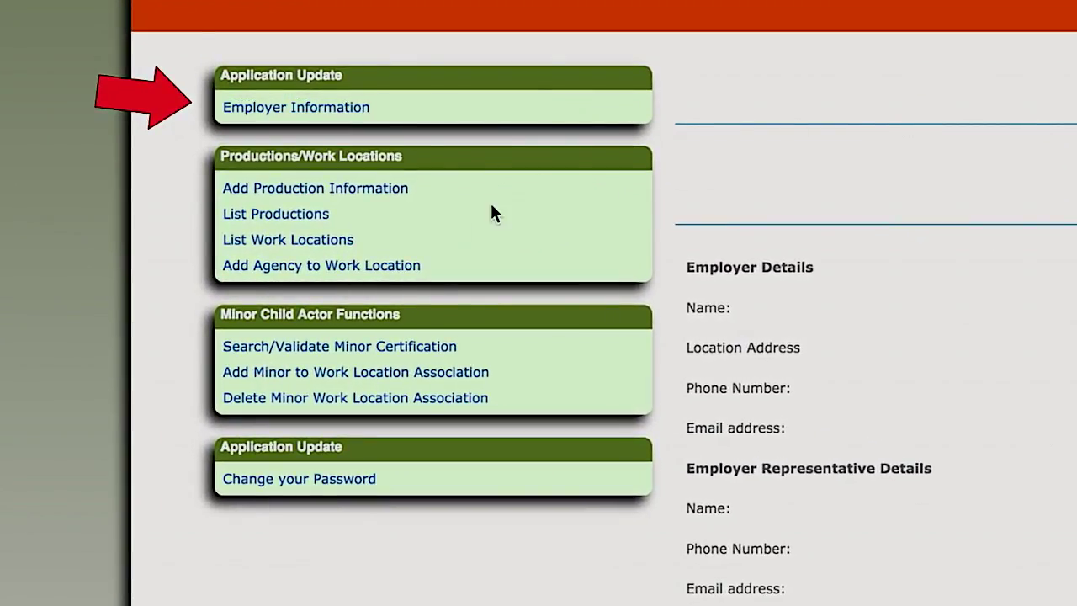
Start a new production titled 'Dove Soap Ad', marked Commercial, starting 03/30/2018
left_click(310, 201)
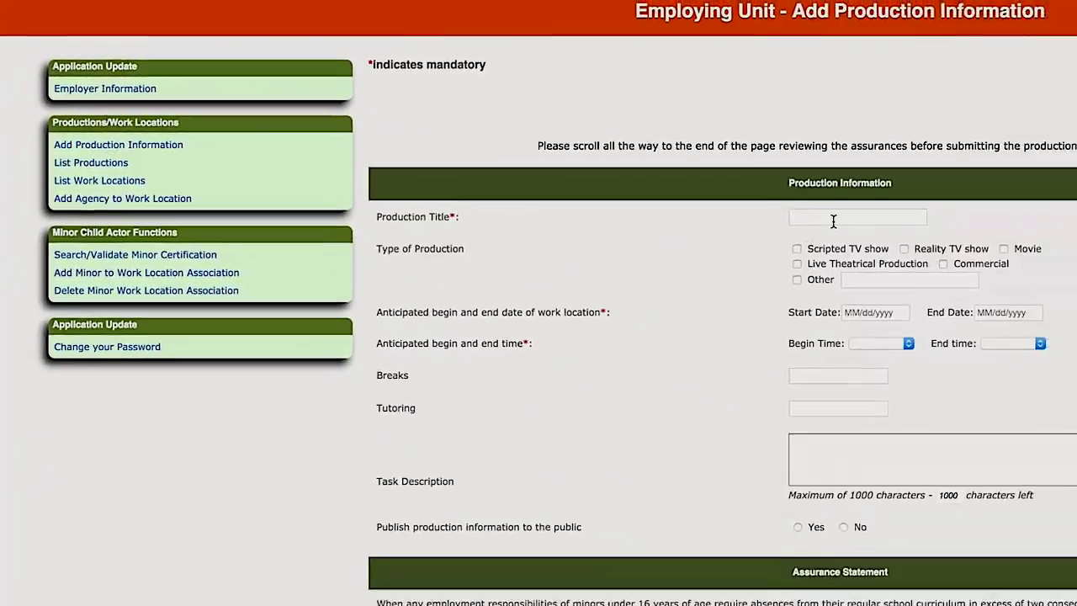
left_click(833, 220)
type("Dove Soap Ad")
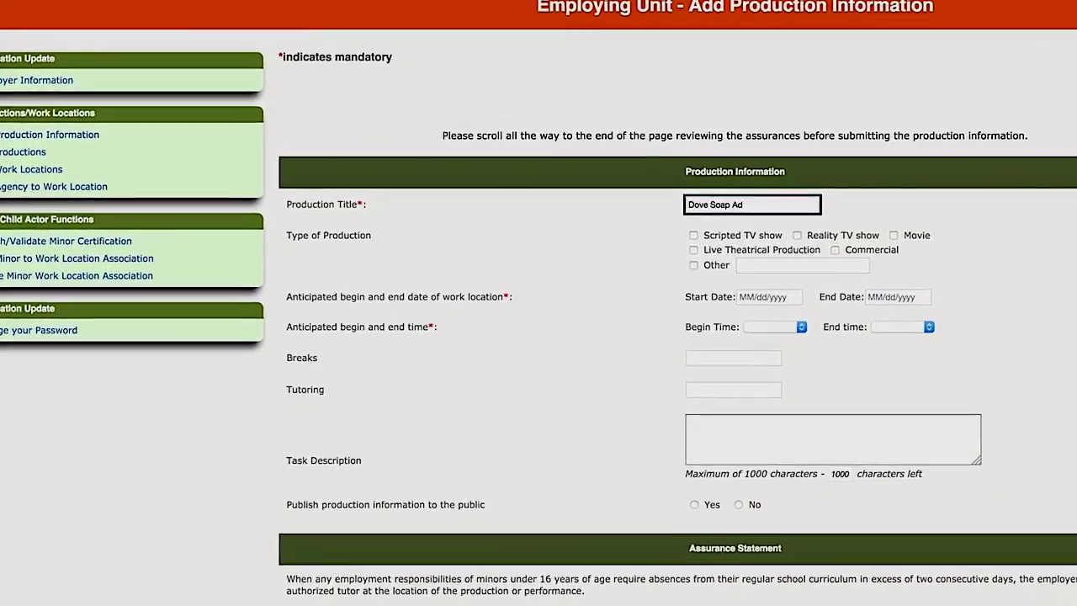
left_click(836, 247)
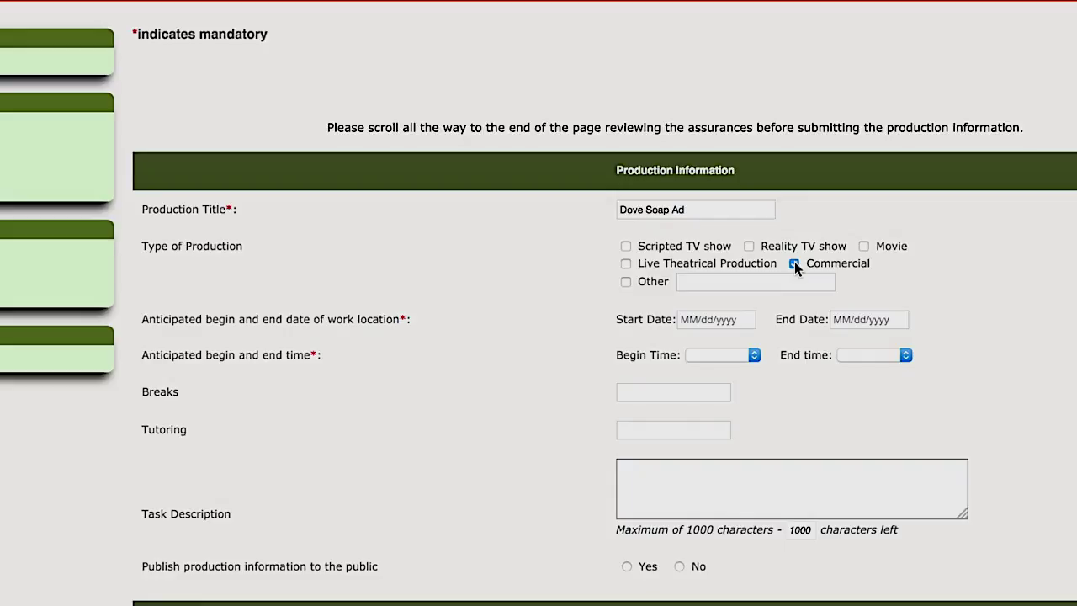
left_click(709, 319)
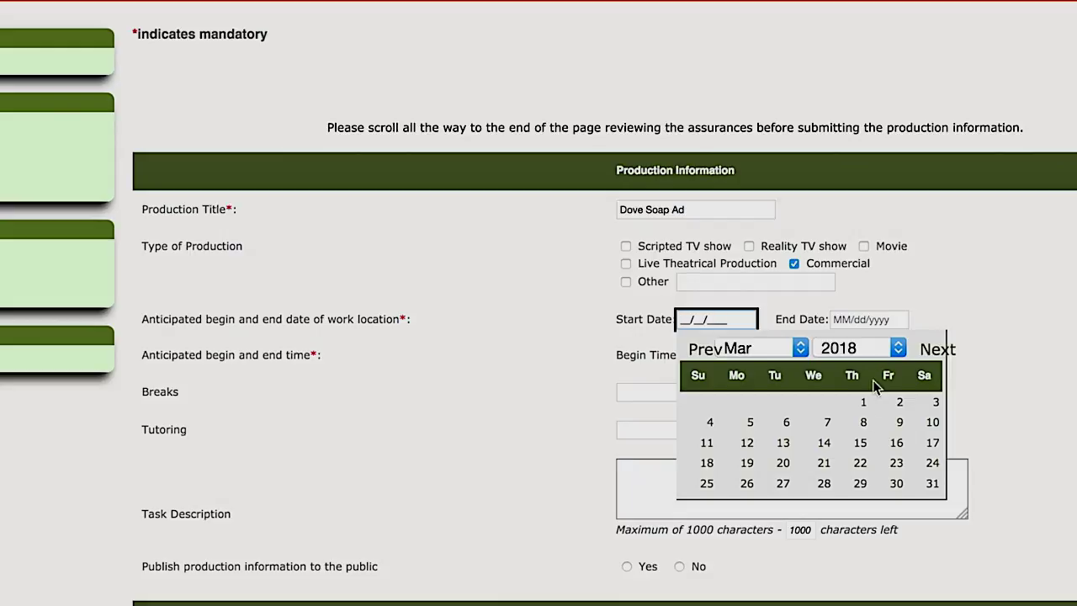
left_click(896, 484)
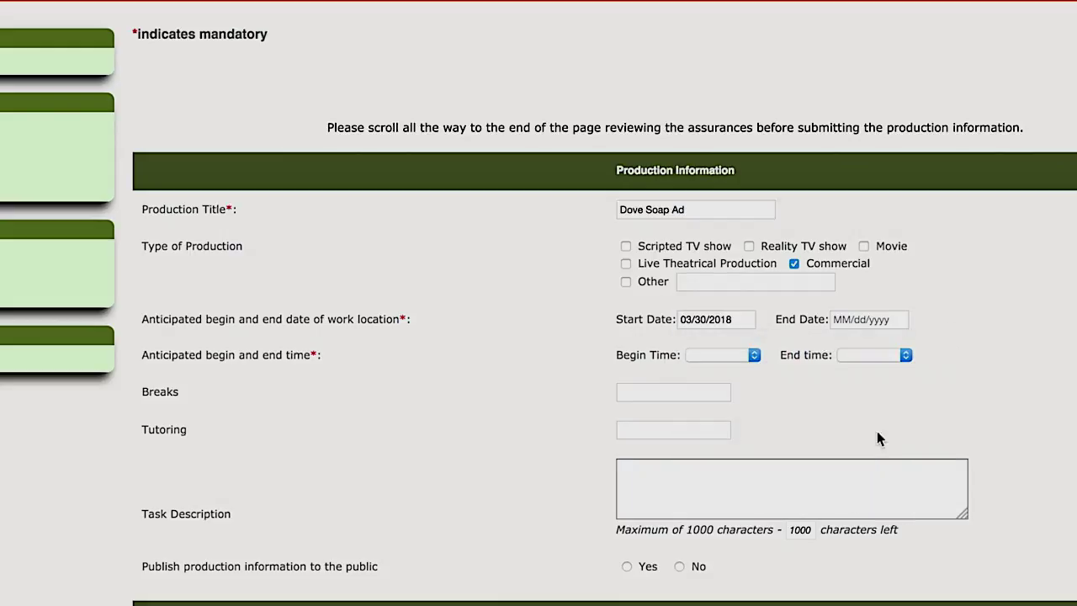
Set the end date to 03/30/2019 and the hours to 07:00 AM–07:00 PM
left_click(871, 318)
left_click(1053, 352)
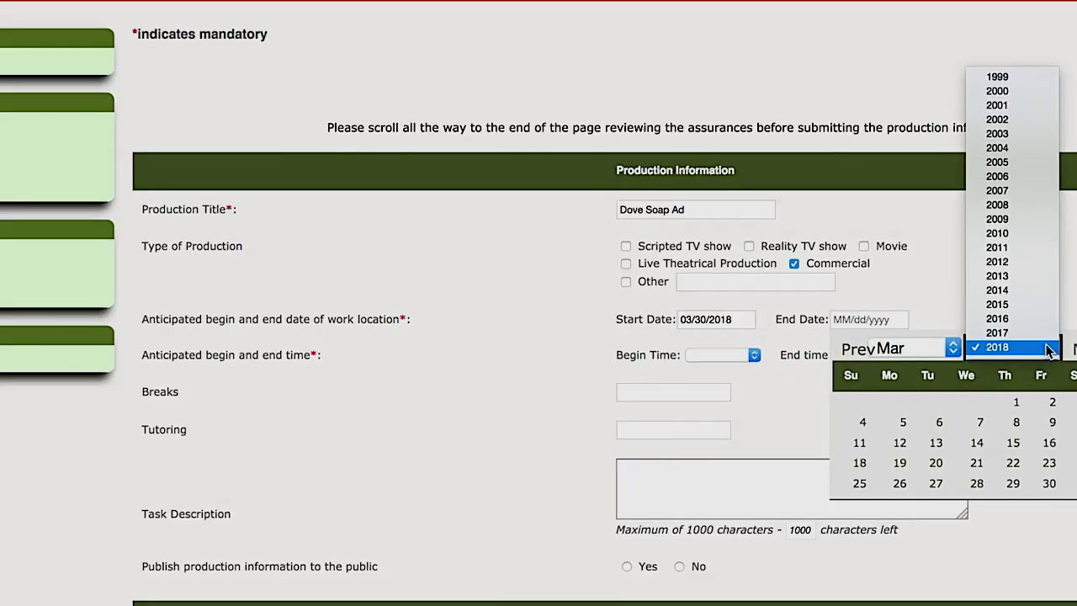
left_click(1012, 275)
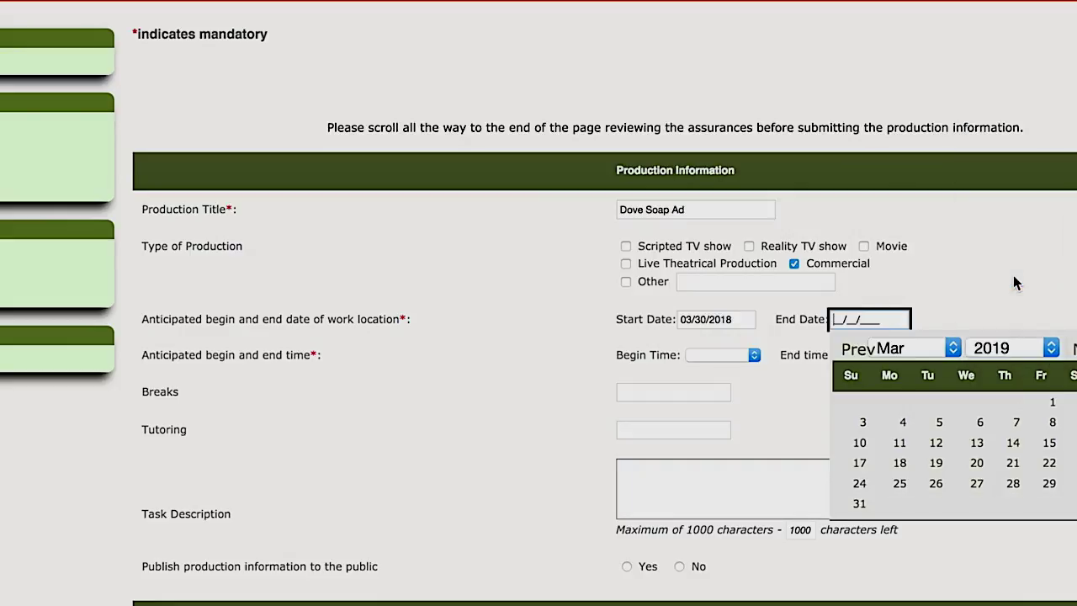
left_click(1074, 482)
left_click(719, 355)
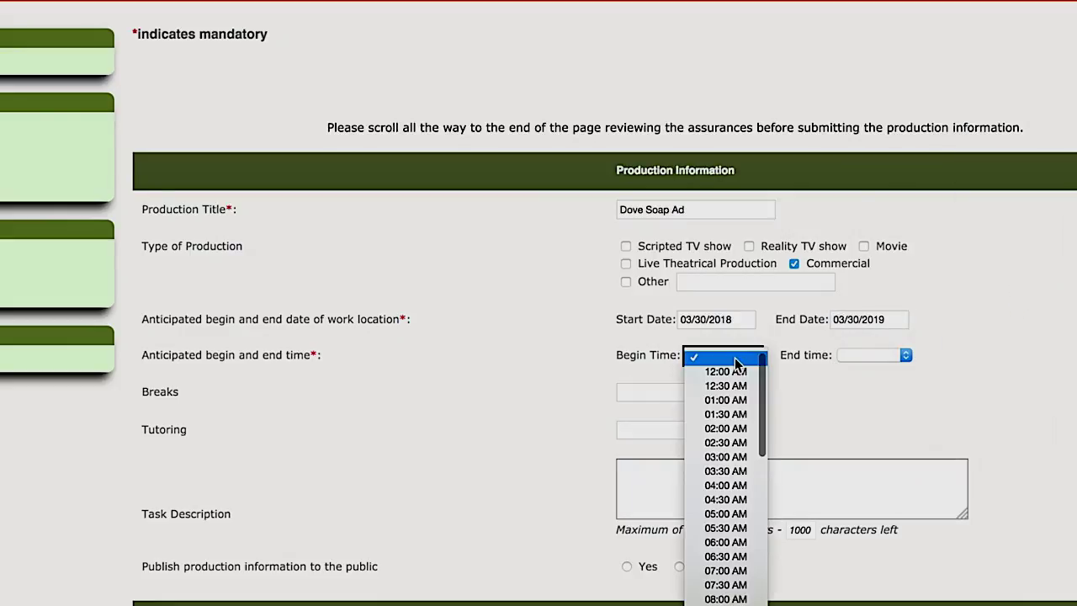
left_click(730, 574)
left_click(900, 355)
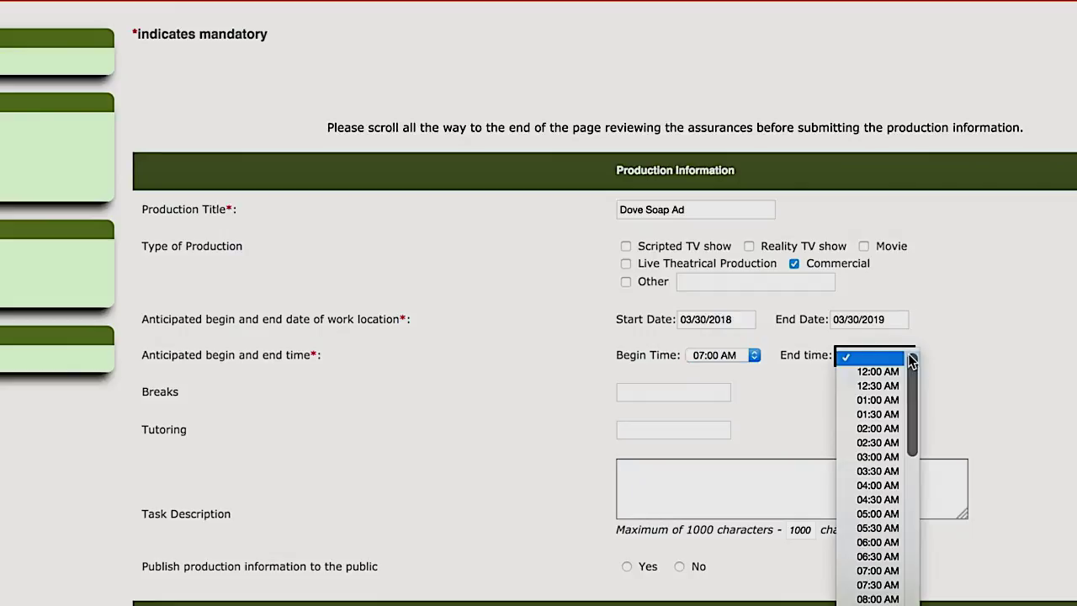
scroll(912, 581, "down", 10)
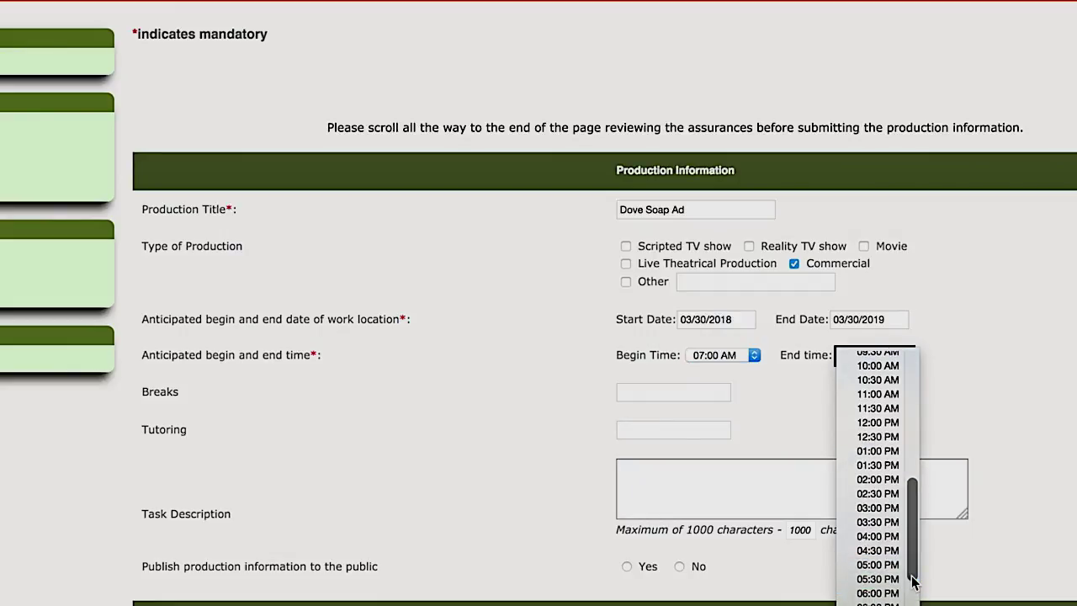
left_click(877, 592)
Enter 'Provided' for breaks and tutoring, task 'Dove Soap Advertisement', and publish publicly (Yes)
left_click(654, 391)
type("Provided")
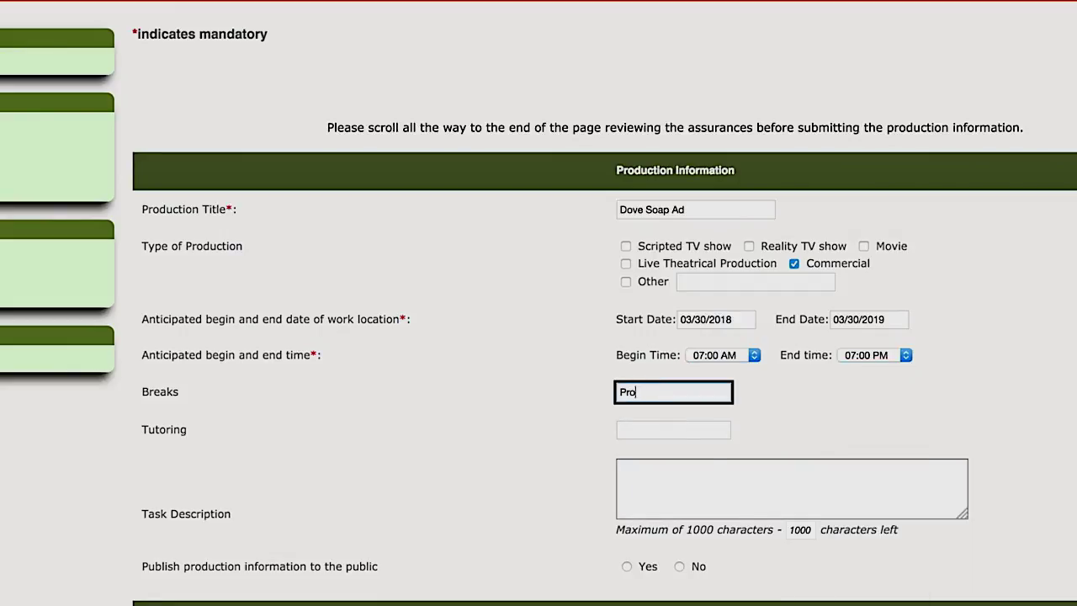
key("Tab")
type("Provided")
key("Tab")
type("Dove Soap Advertisement")
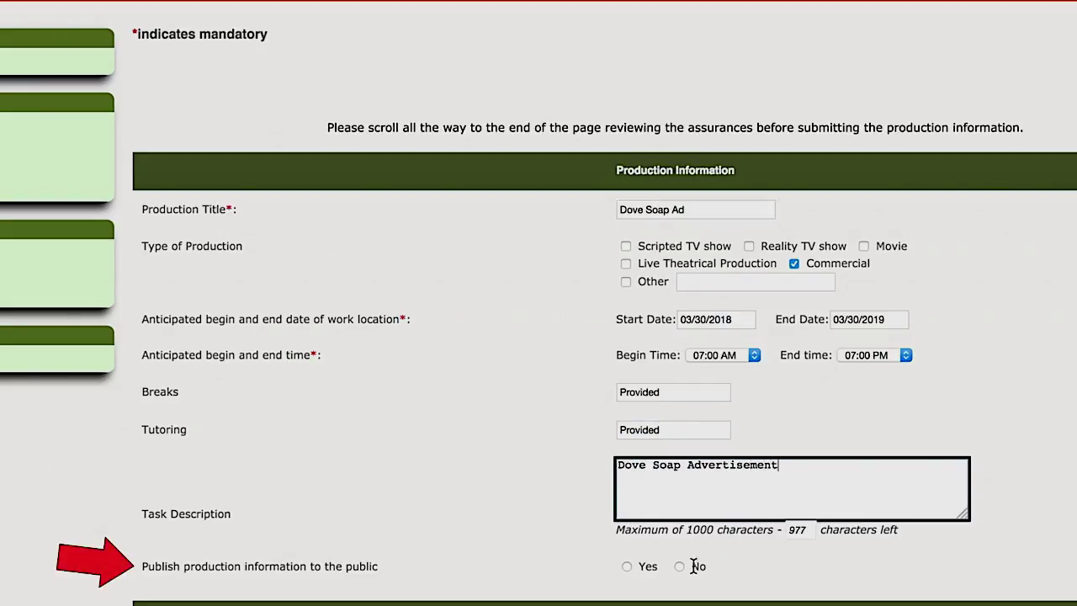
left_click(626, 568)
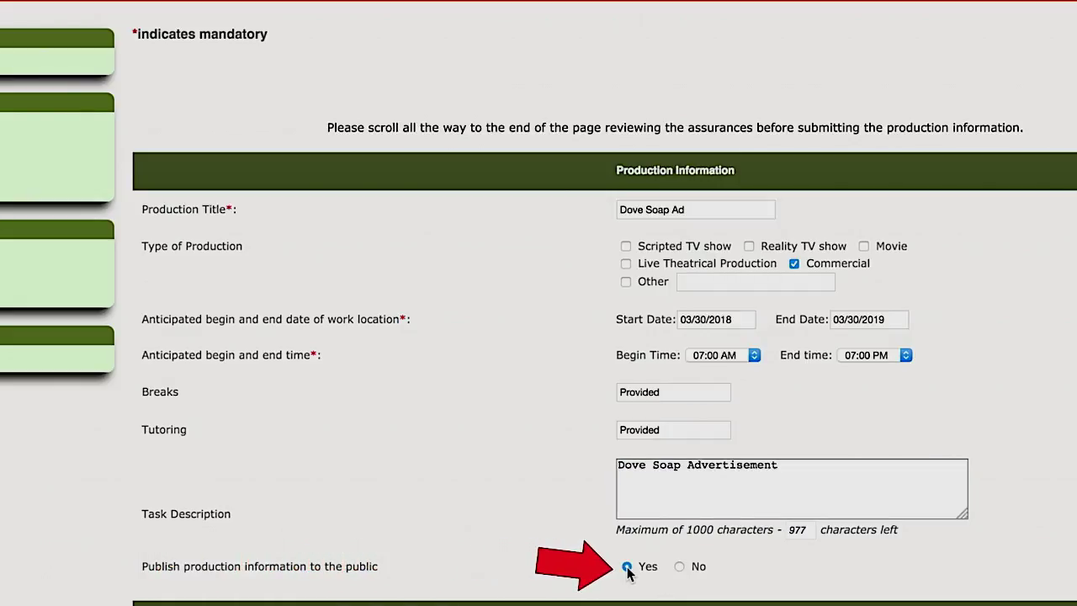
scroll(627, 572, "down", 10)
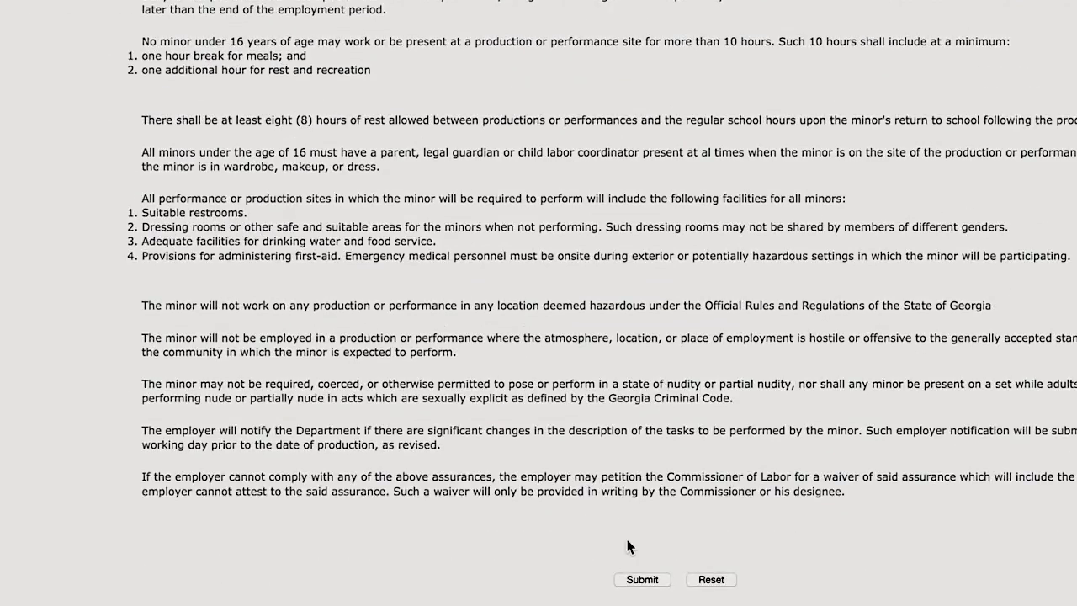
Submit the Dove Soap Ad production, reopen it from List Productions, and choose Add Work Location
left_click(642, 580)
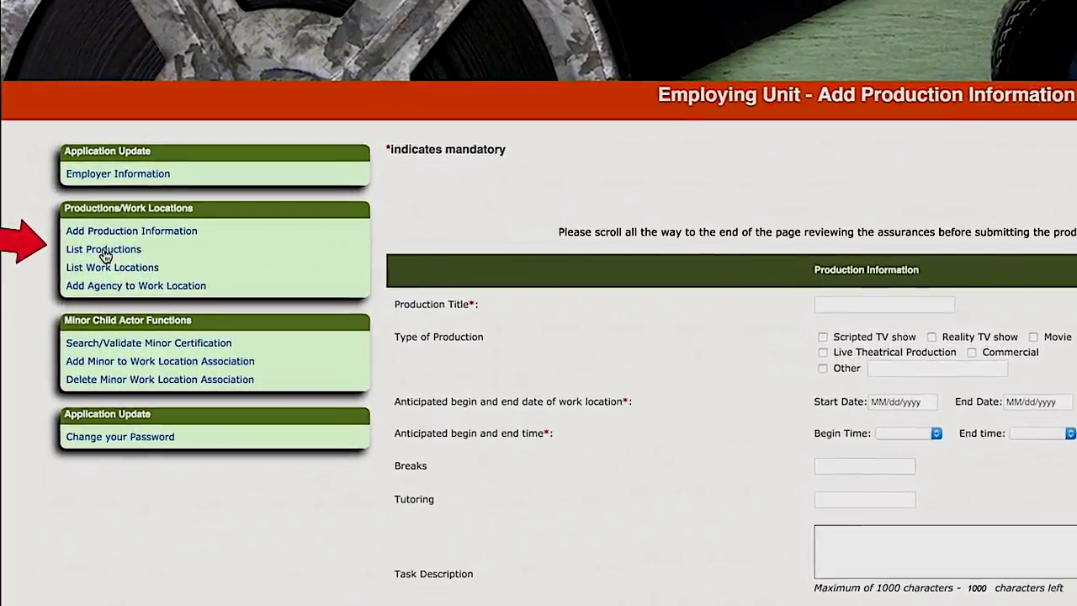
left_click(104, 249)
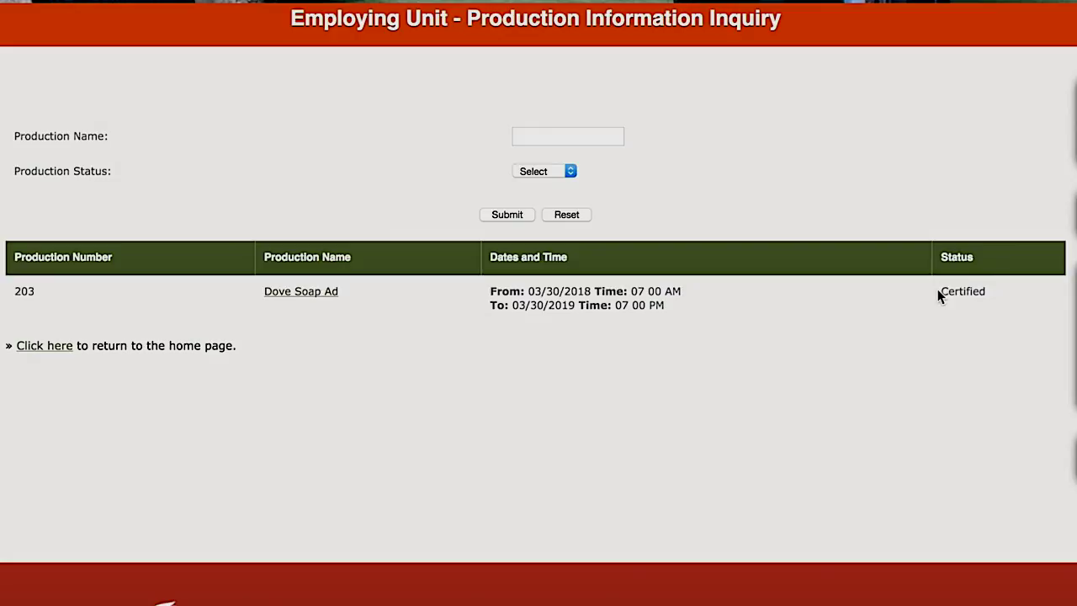
left_click(308, 299)
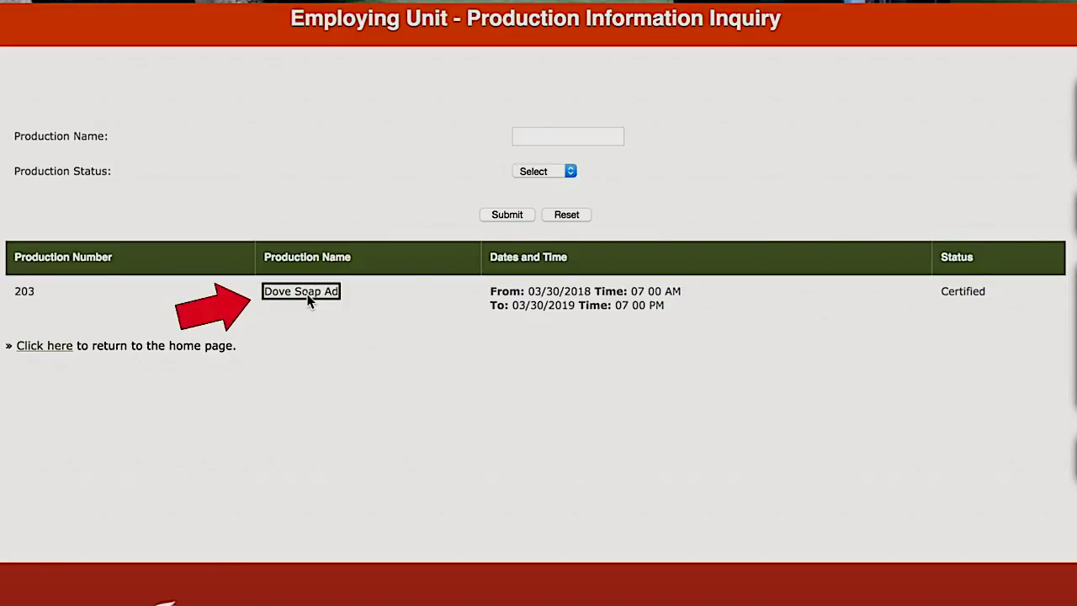
scroll(307, 298, "down", 3)
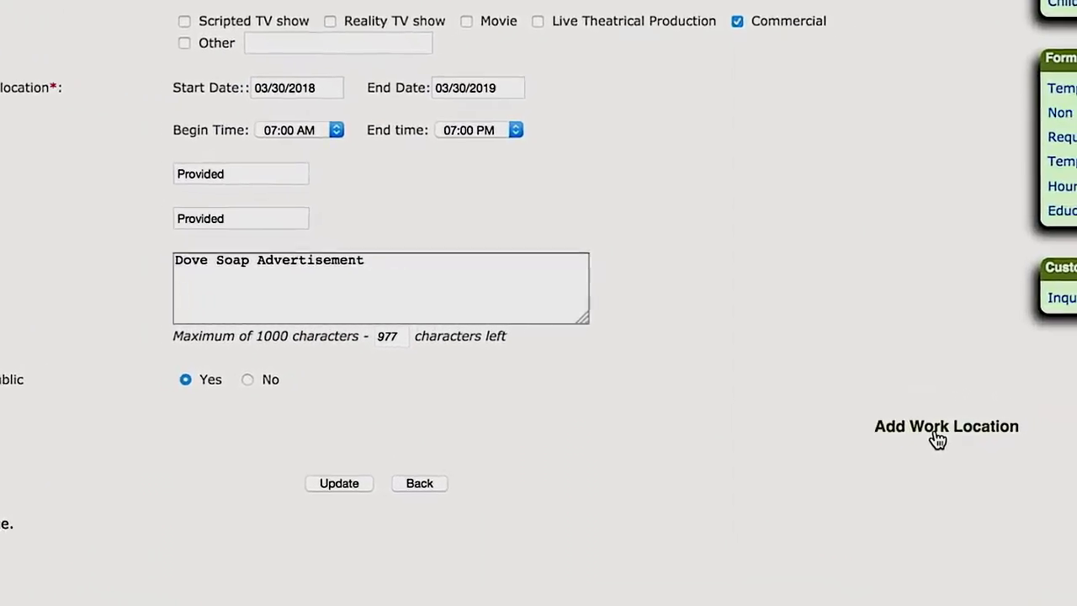
left_click(845, 462)
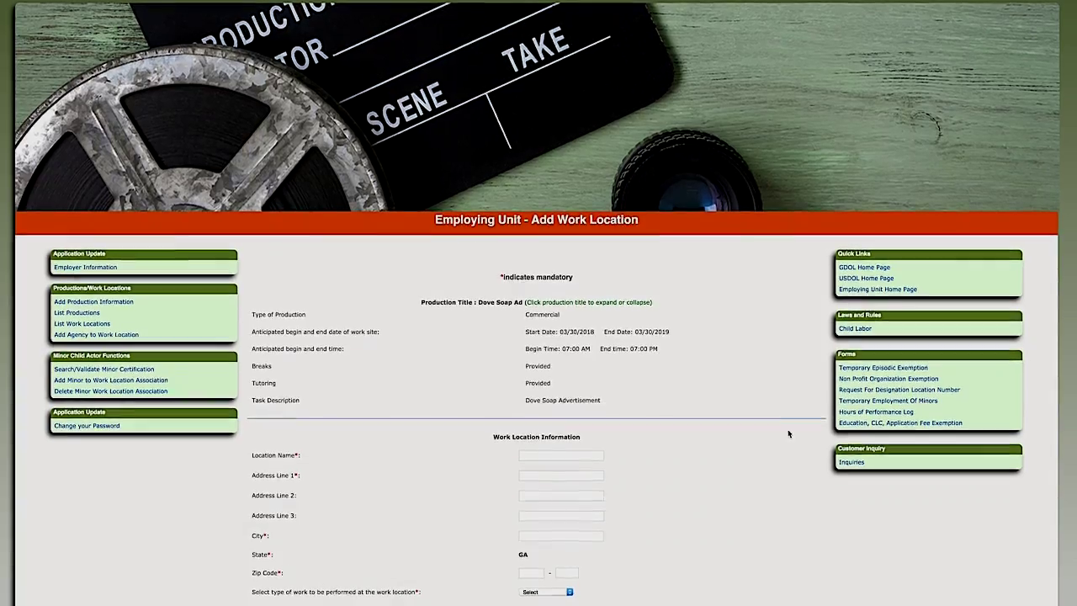
scroll(787, 424, "down", 3)
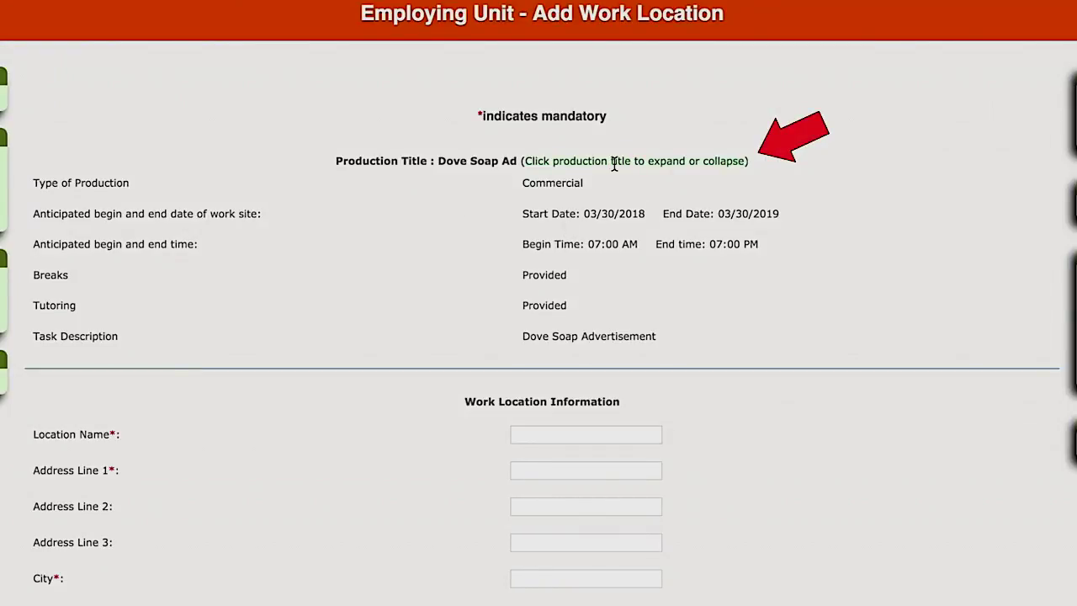
Enter 'Fremont Street Location' with its Atlanta address, GEICO workers' comp provider and policy number
left_click(620, 163)
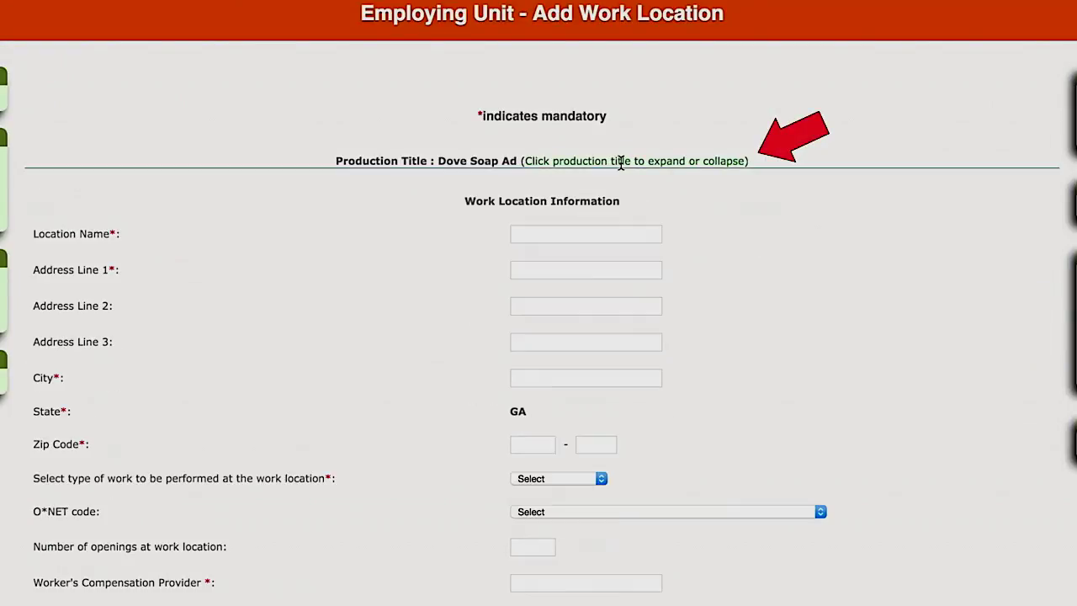
left_click(620, 163)
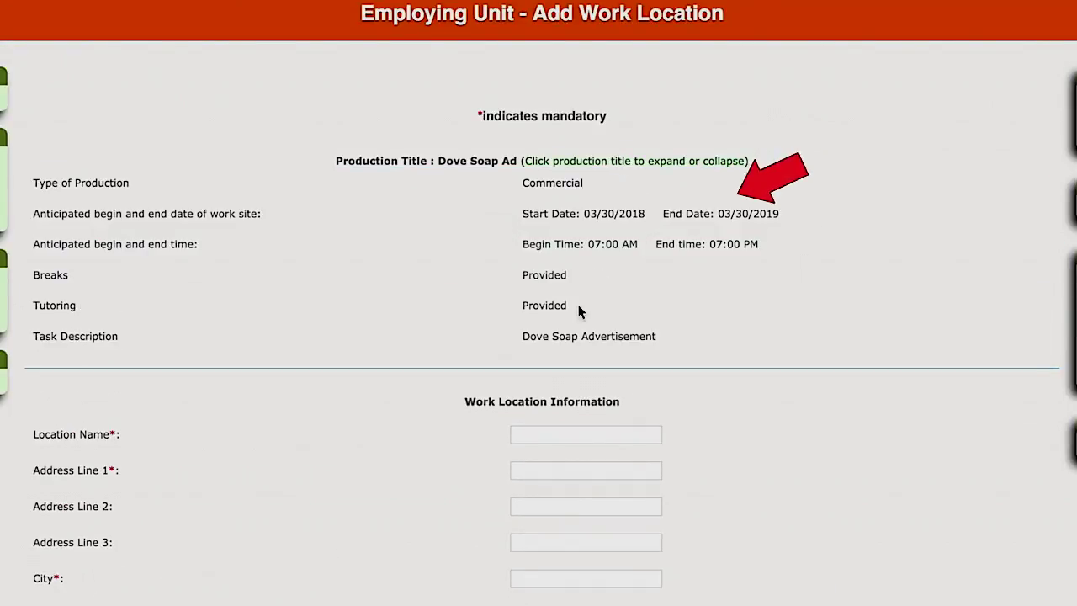
left_click(561, 430)
key("Tab")
key("Tab")
key("Tab")
key("Tab")
key("Tab")
key("Tab")
key("Tab")
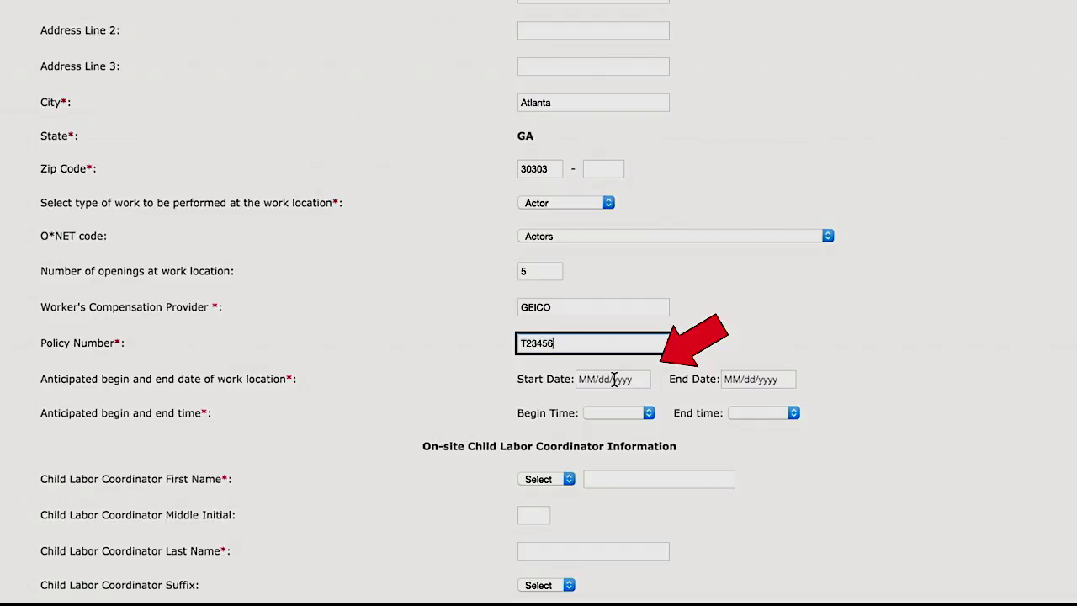
Set work dates 03/31/2018–04/27/2018 and hours 07:30 AM–01:00 PM
left_click(614, 379)
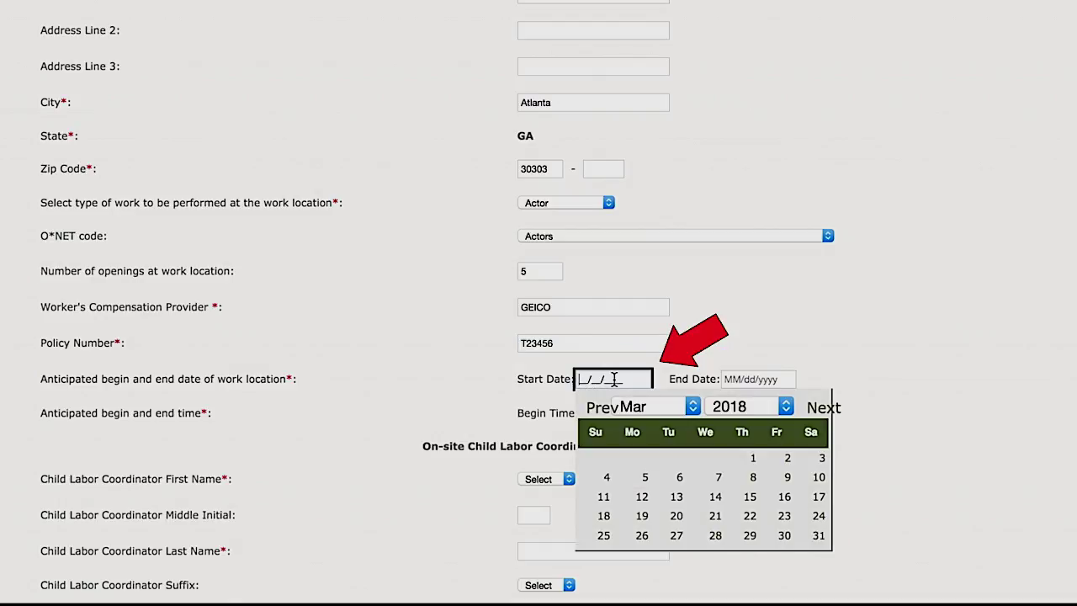
left_click(819, 539)
left_click(780, 380)
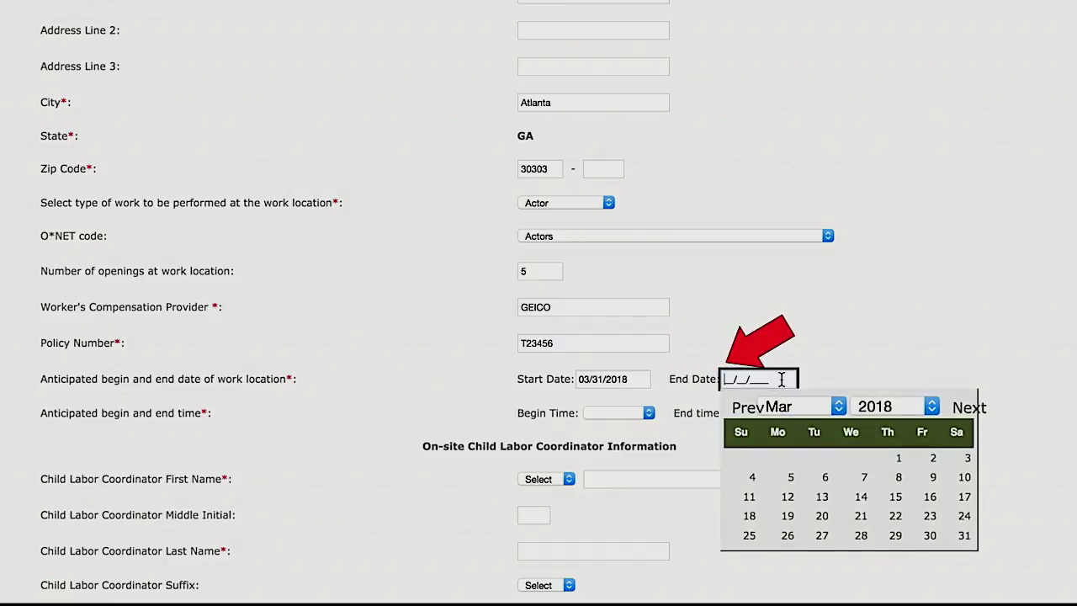
left_click(968, 408)
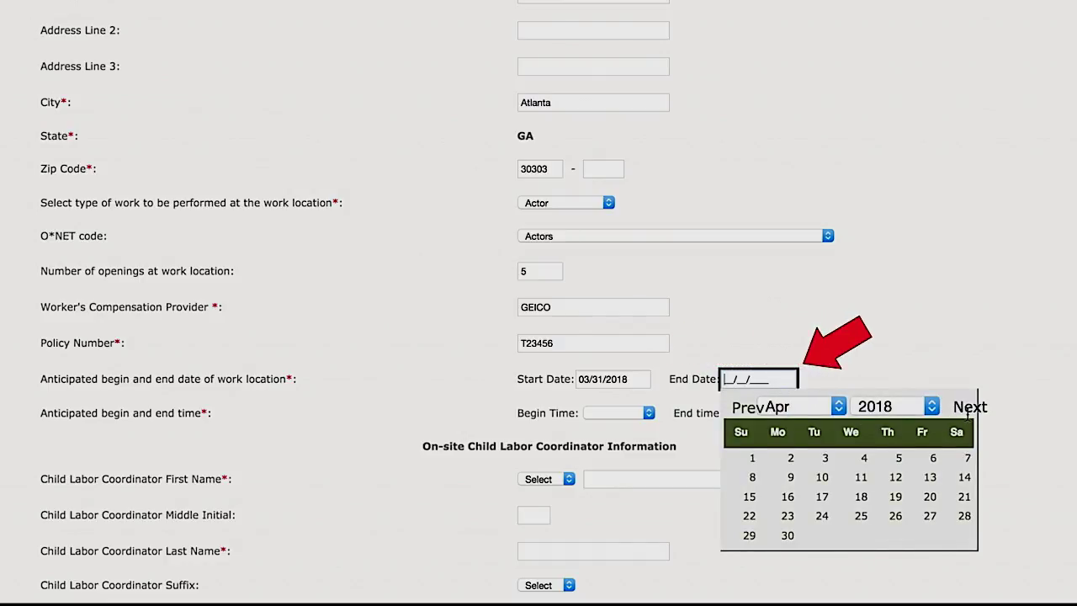
left_click(929, 515)
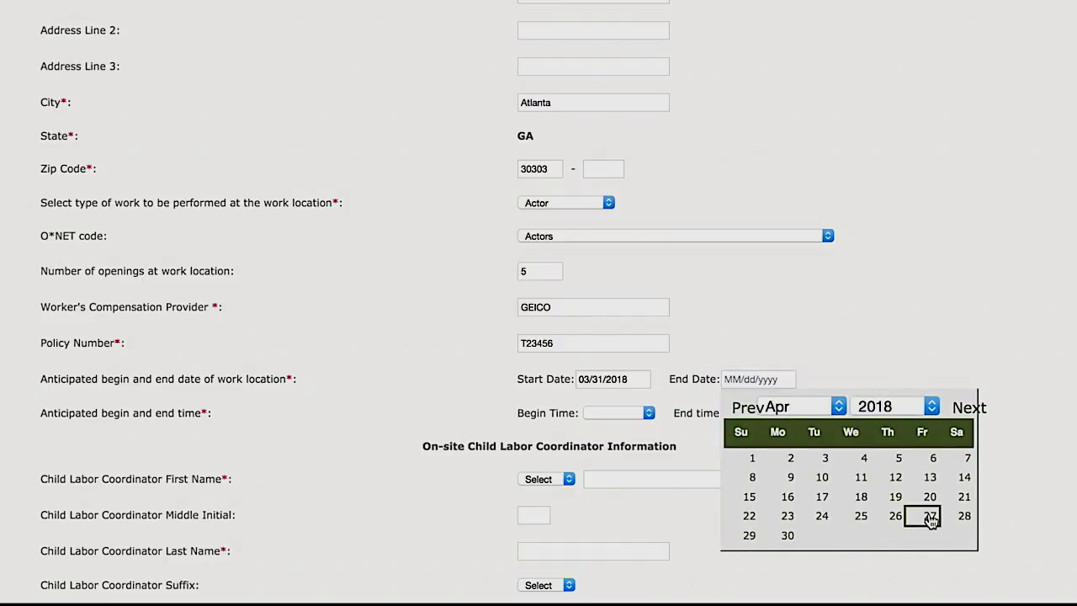
left_click(648, 414)
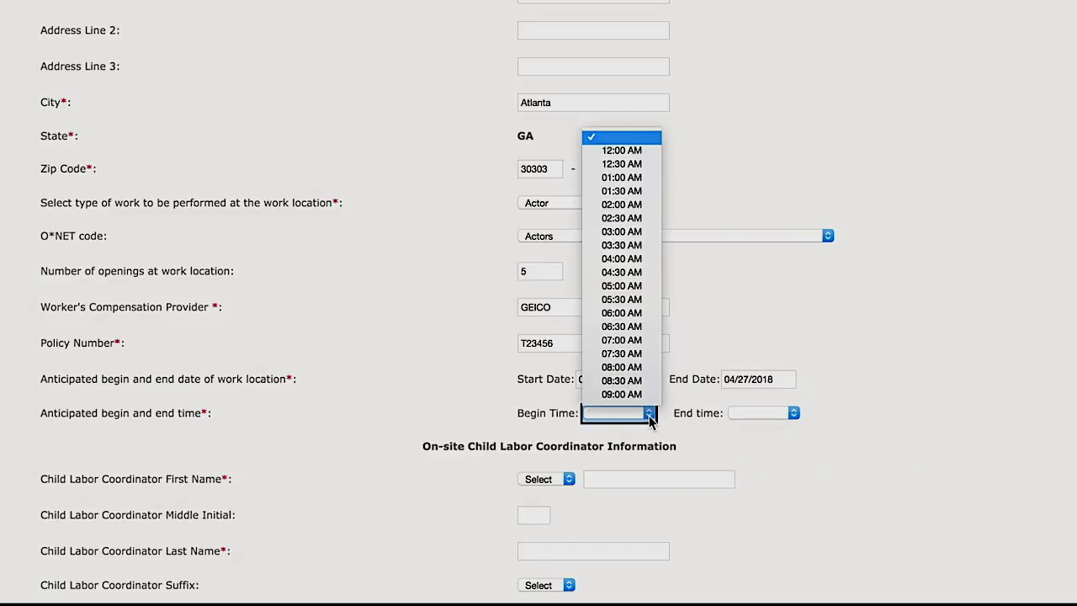
left_click(634, 354)
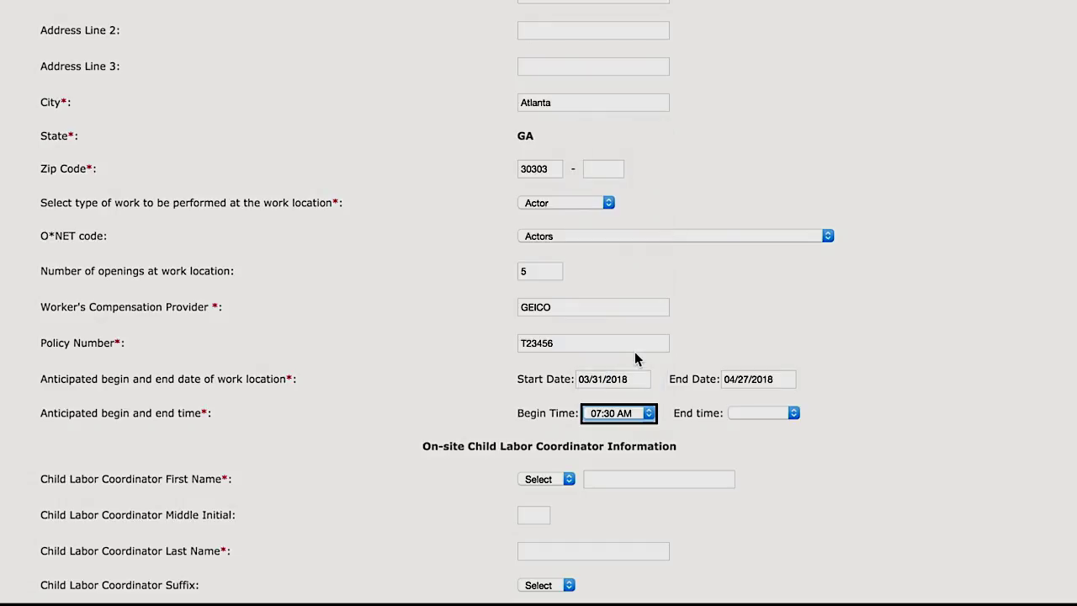
left_click(751, 414)
scroll(782, 400, "down", 3)
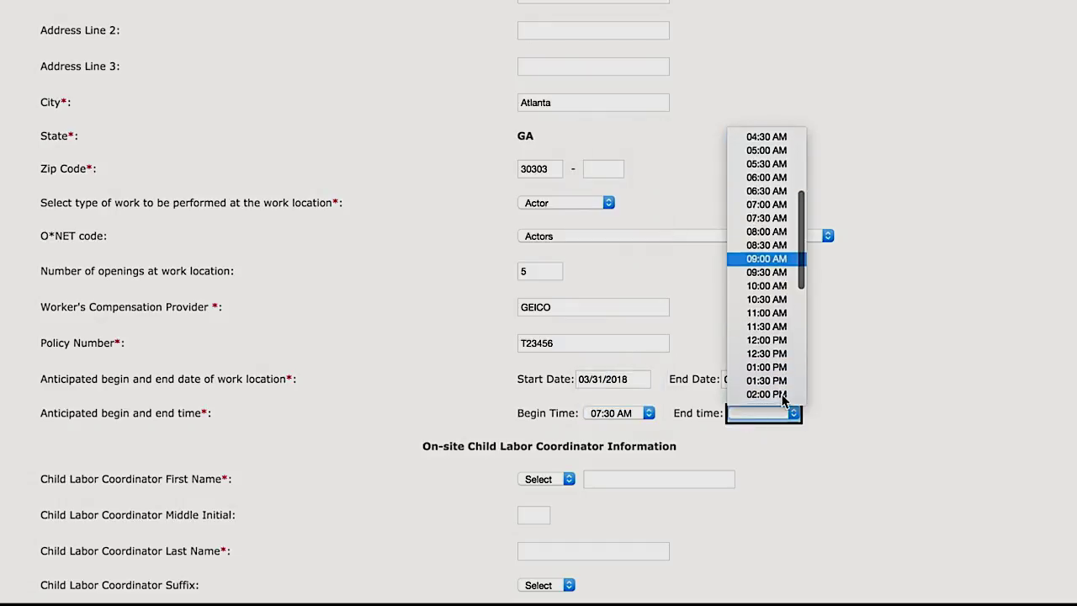
left_click(766, 367)
left_click(608, 479)
Fill in the coordinator's name, SSN digits, e-mail and phone; texts No, background check Yes, consecutive days Yes
key("Tab")
key("Tab")
key("Tab")
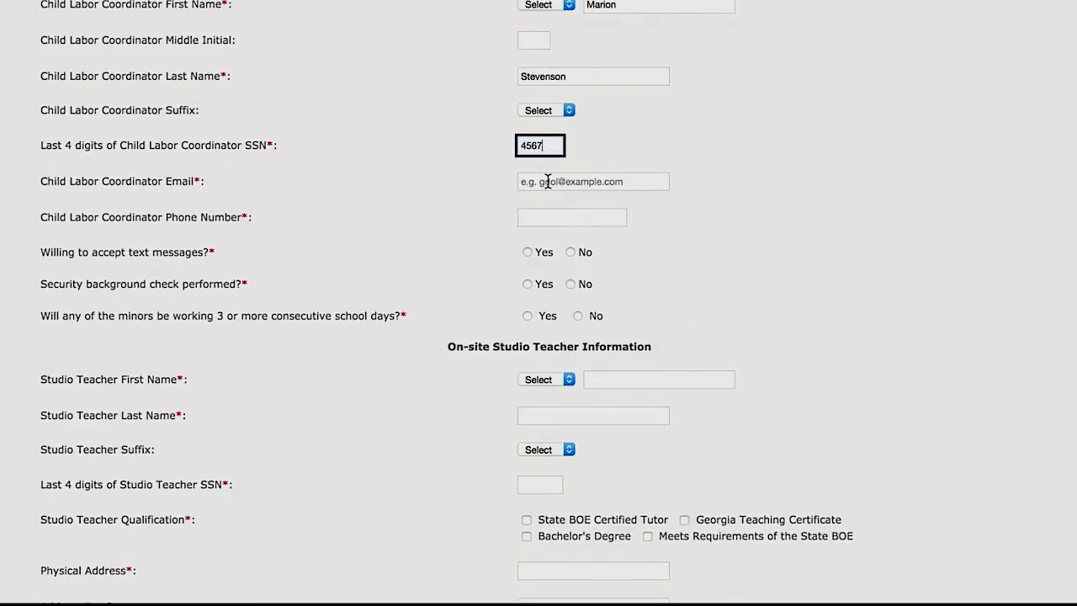
left_click(547, 180)
key("Tab")
left_click(526, 252)
left_click(570, 252)
left_click(527, 283)
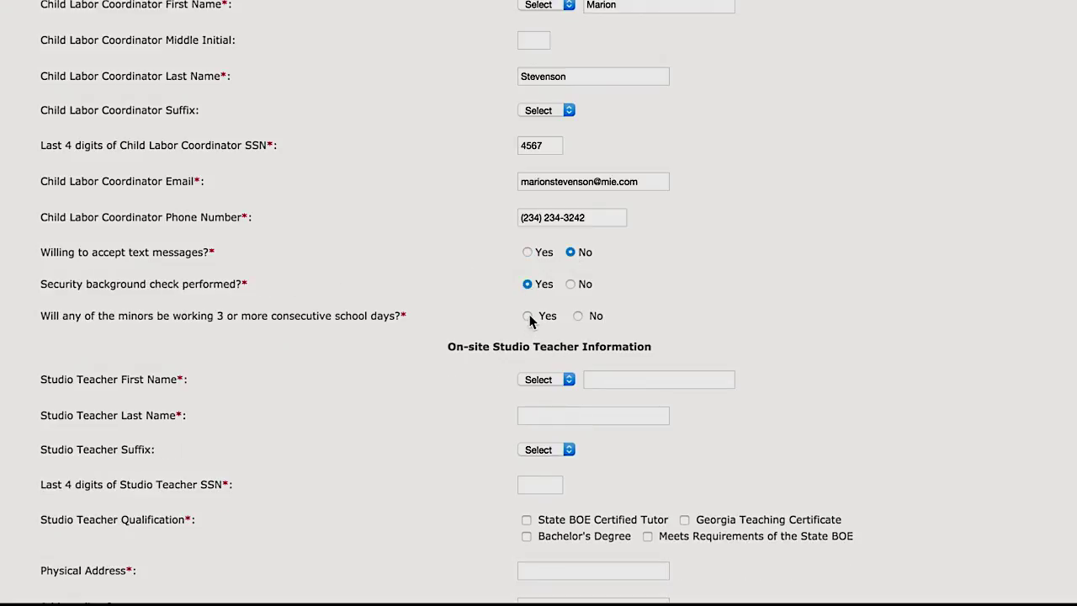
left_click(528, 317)
Enter the studio teacher's name, SSN digits, address and contacts as a State BOE Certified Tutor, declining texts
left_click(614, 381)
key("Tab")
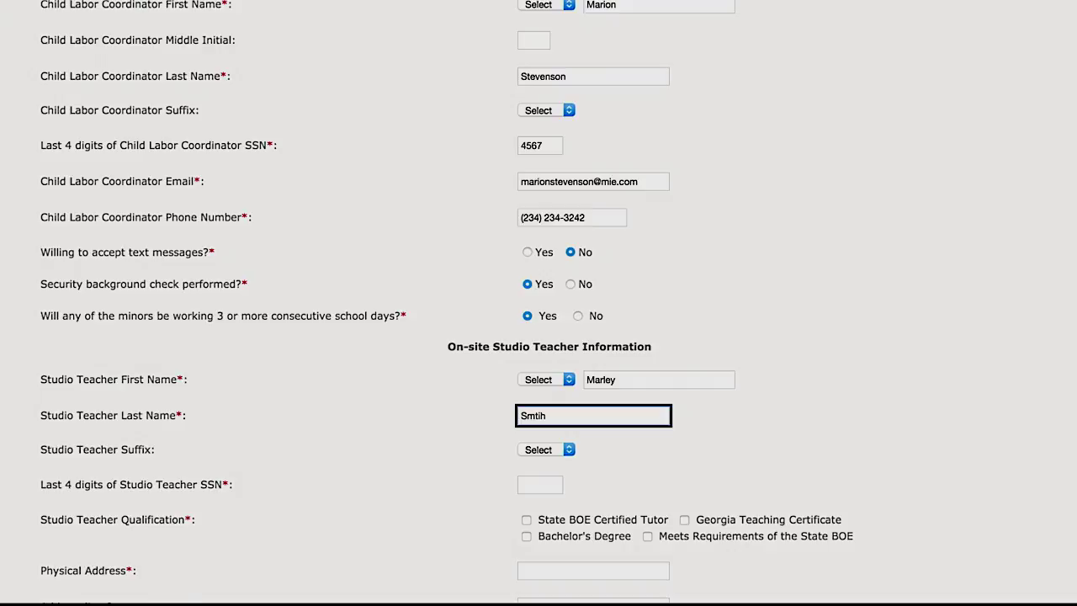
scroll(538, 336, "down", 5)
left_click(540, 484)
type("6789")
left_click(527, 143)
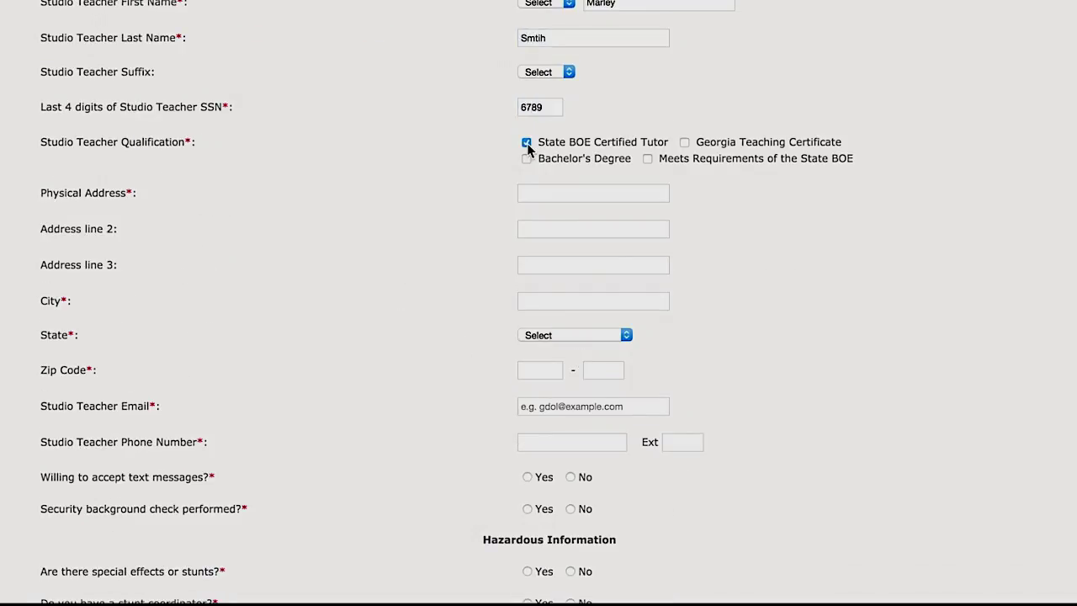
left_click(544, 193)
left_click(548, 407)
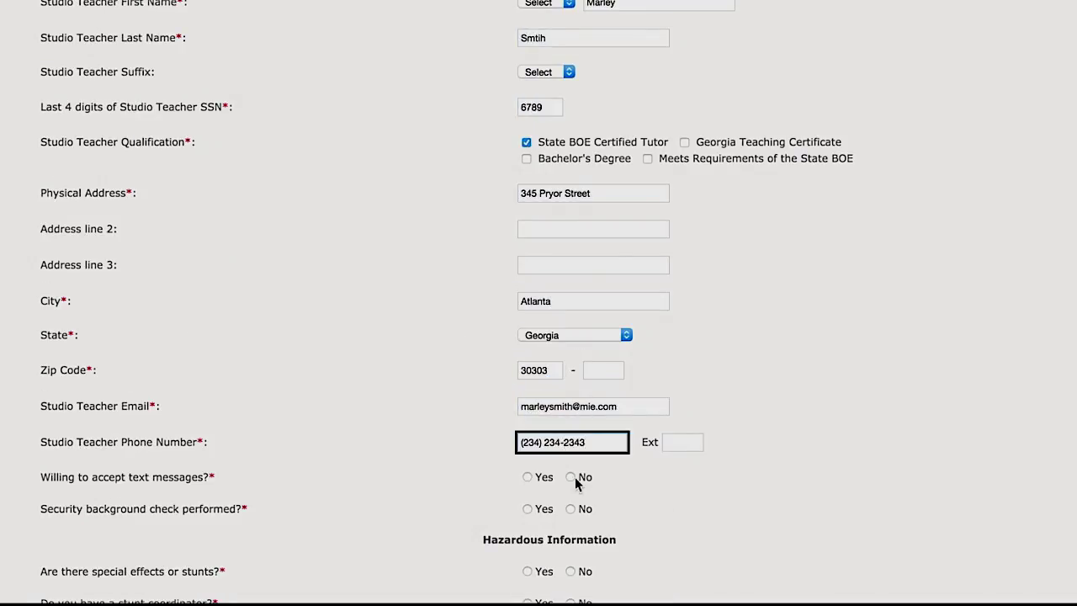
left_click(570, 477)
scroll(684, 545, "down", 5)
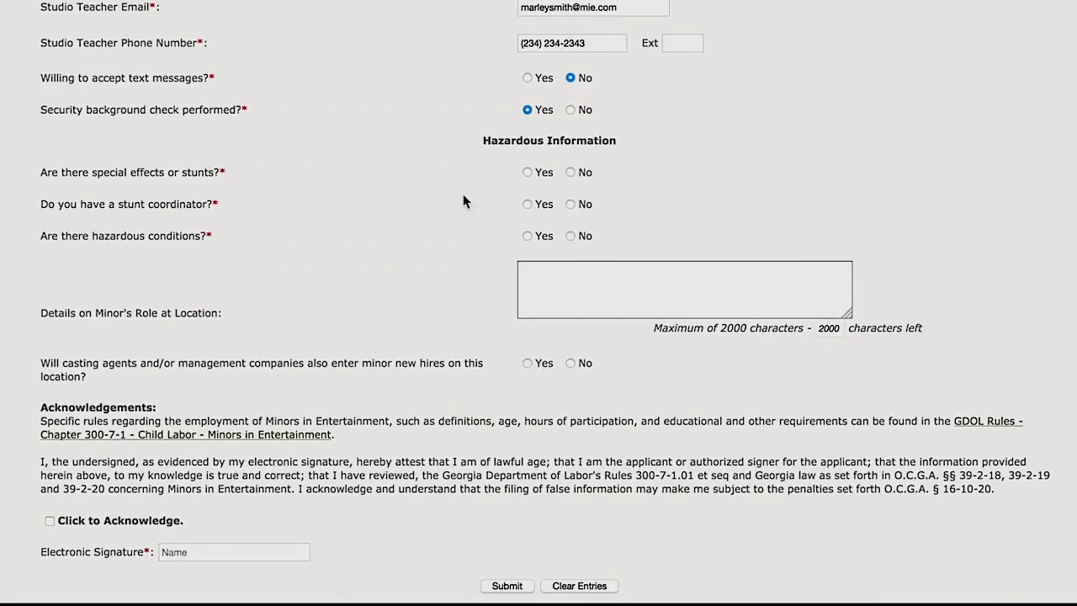
Answer special effects Yes, stunt coordinator No, hazardous conditions No; describe the role 'Acting in a soap ad'
left_click(527, 172)
left_click(570, 204)
left_click(570, 236)
left_click(564, 279)
type("Acting in a soap ad")
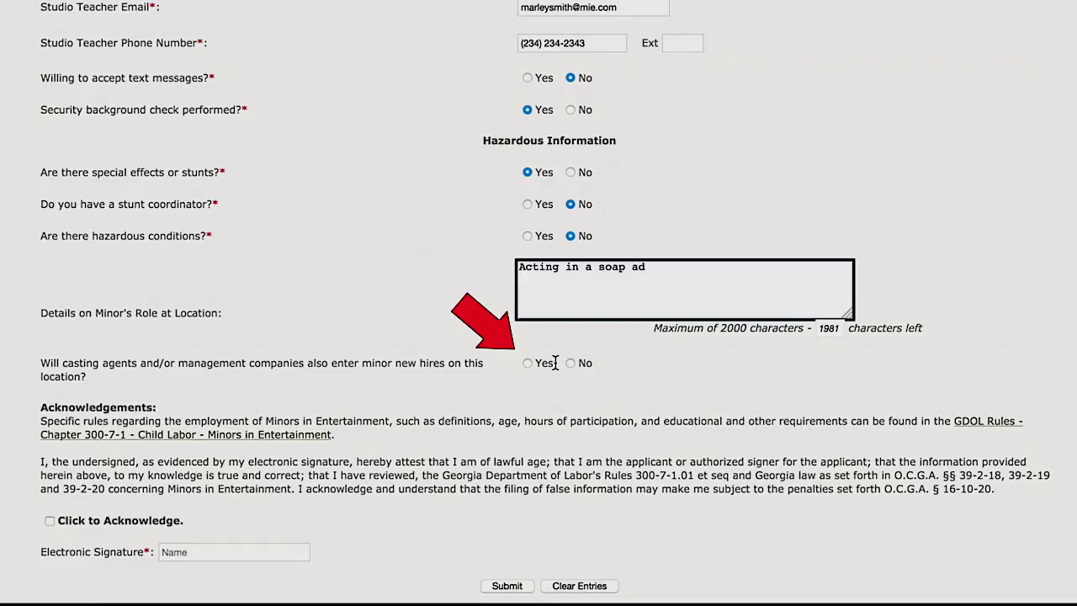
Allow casting agents to enter minor new hires and add the electronic signature
left_click(526, 362)
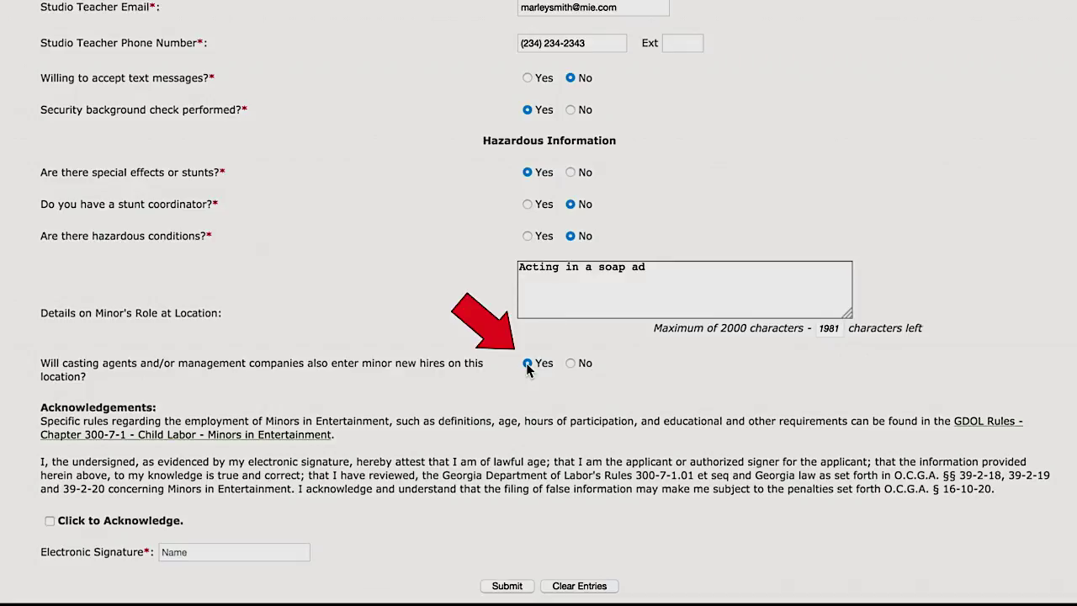
scroll(614, 401, "down", 4)
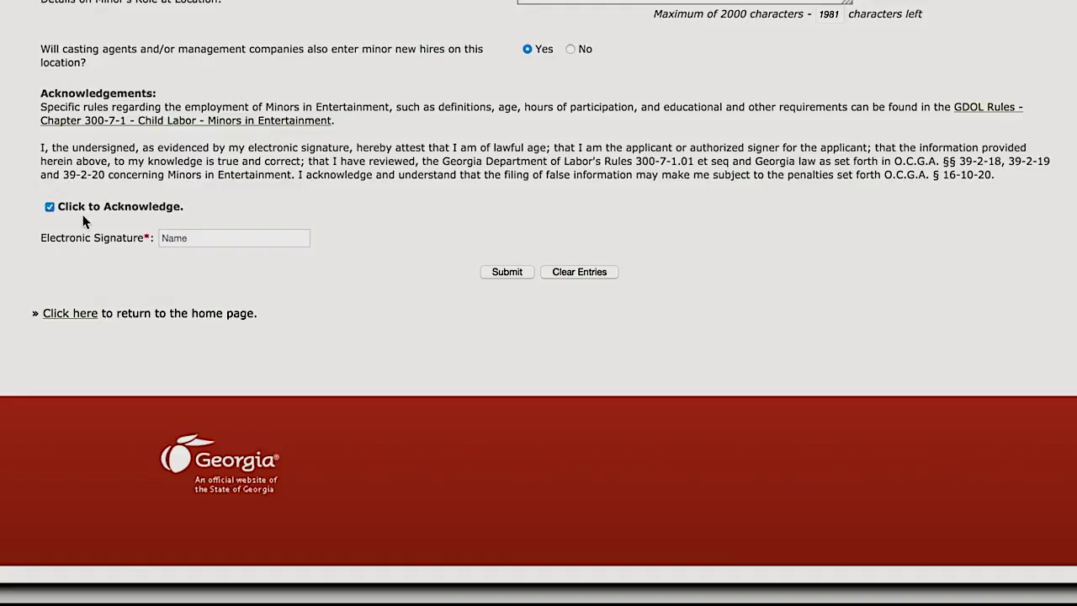
left_click(179, 240)
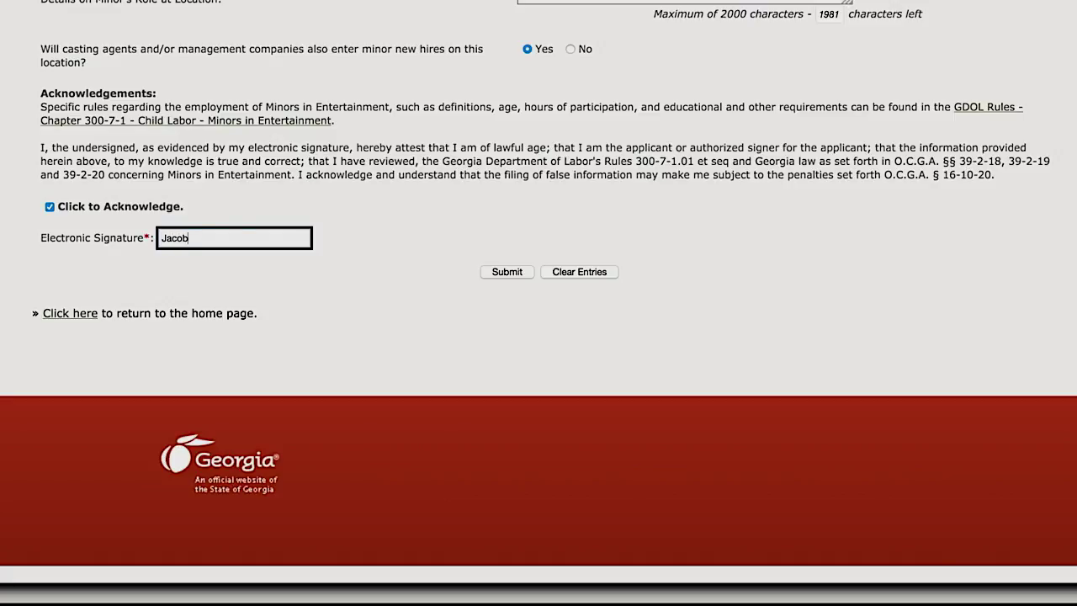
Submit the work location application and pay the $50.00 fee by check
left_click(507, 272)
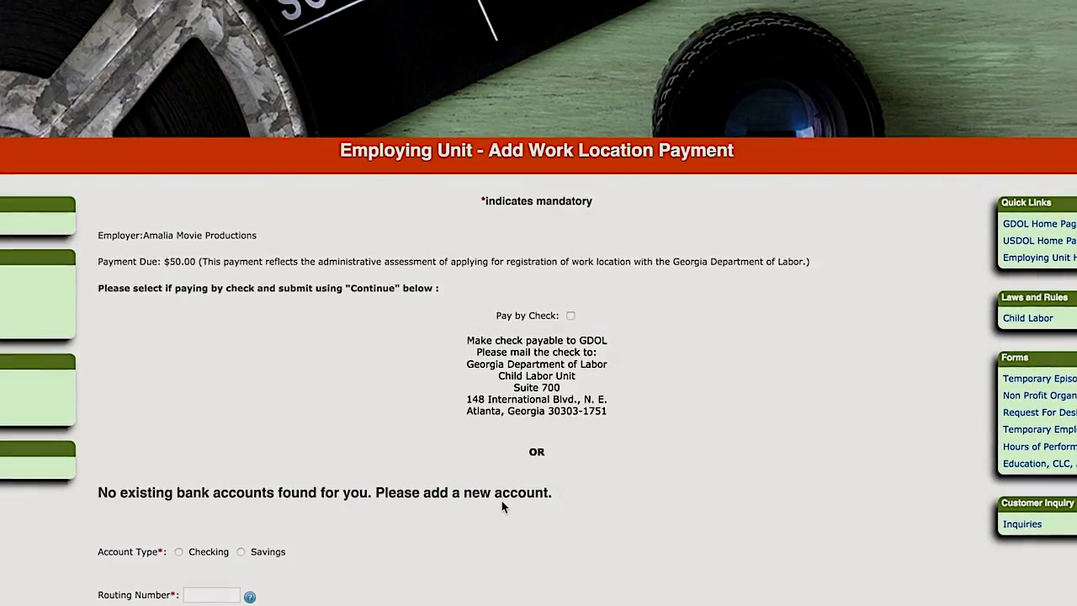
scroll(501, 508, "down", 4)
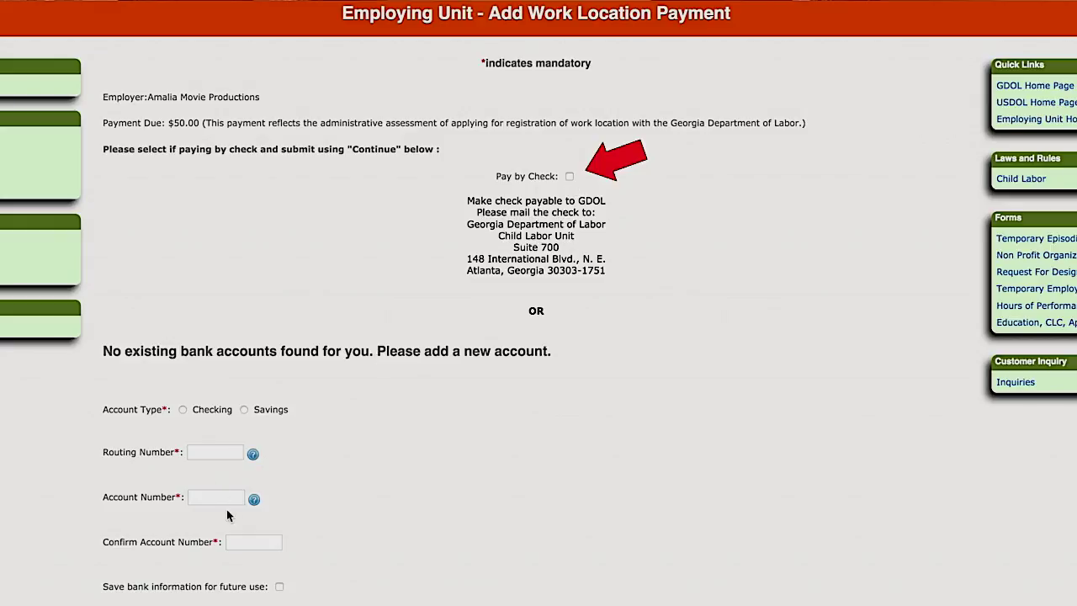
left_click(570, 177)
scroll(535, 529, "down", 3)
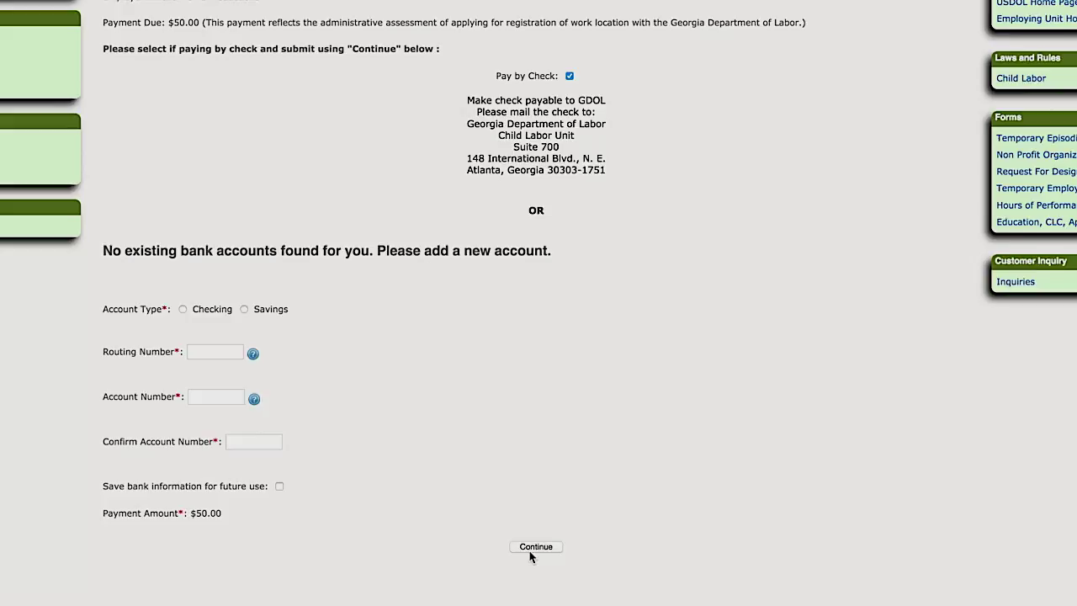
left_click(536, 544)
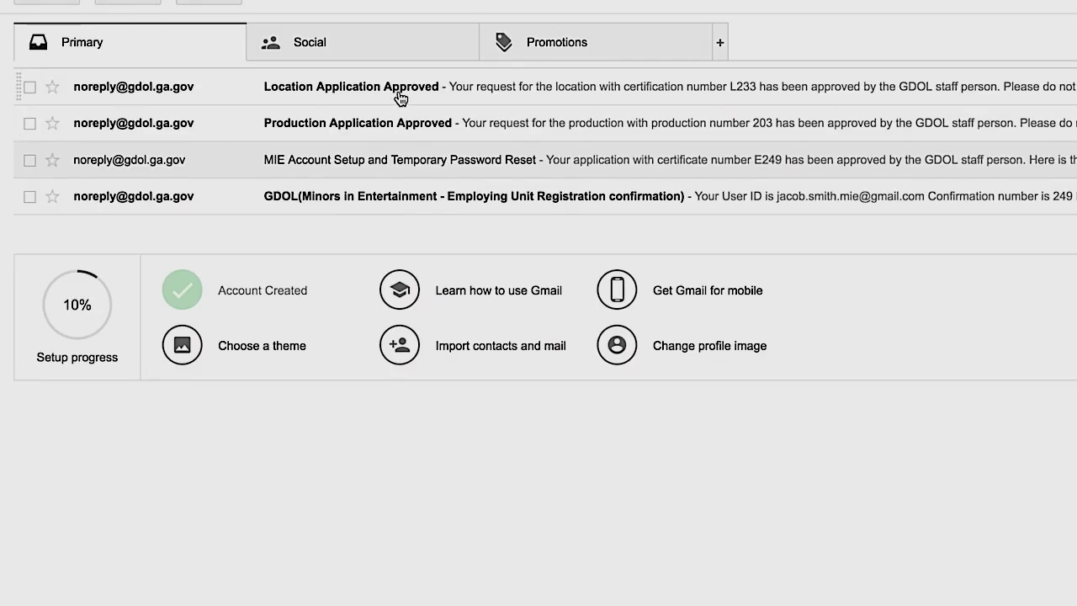
Read the Location Application Approved email for location L233 in Gmail
left_click(400, 94)
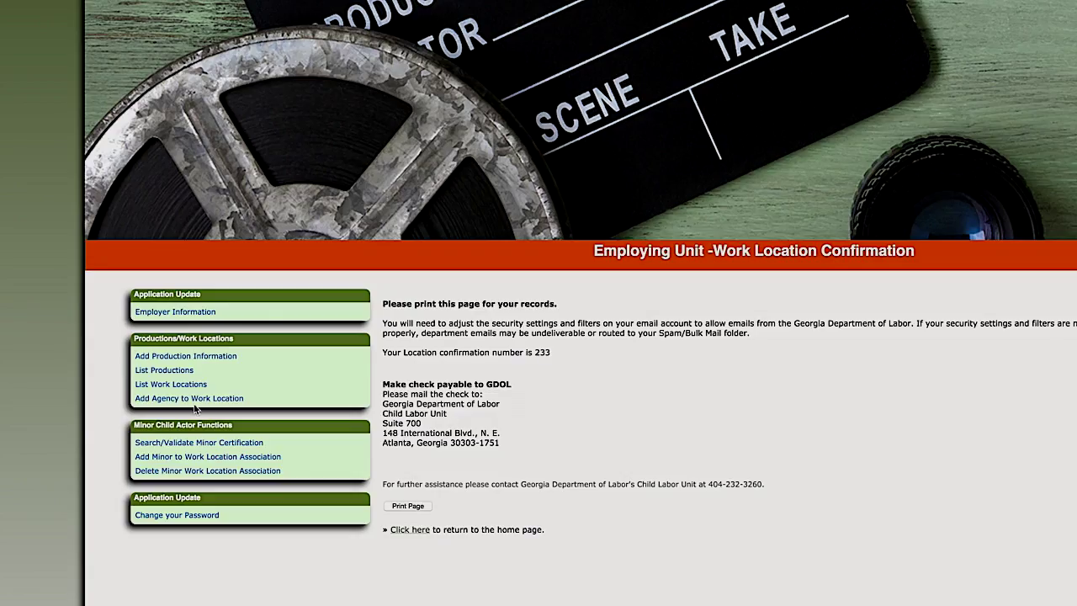
Validate the agency's certification number and link Delta Casting Agency to Fremont Street Location
left_click(166, 387)
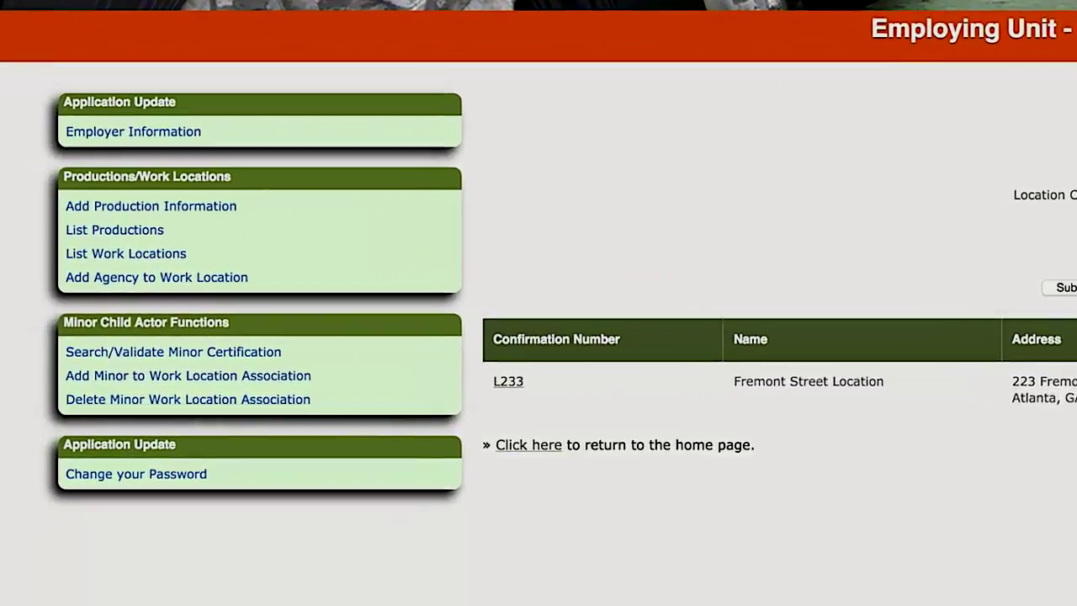
left_click(207, 268)
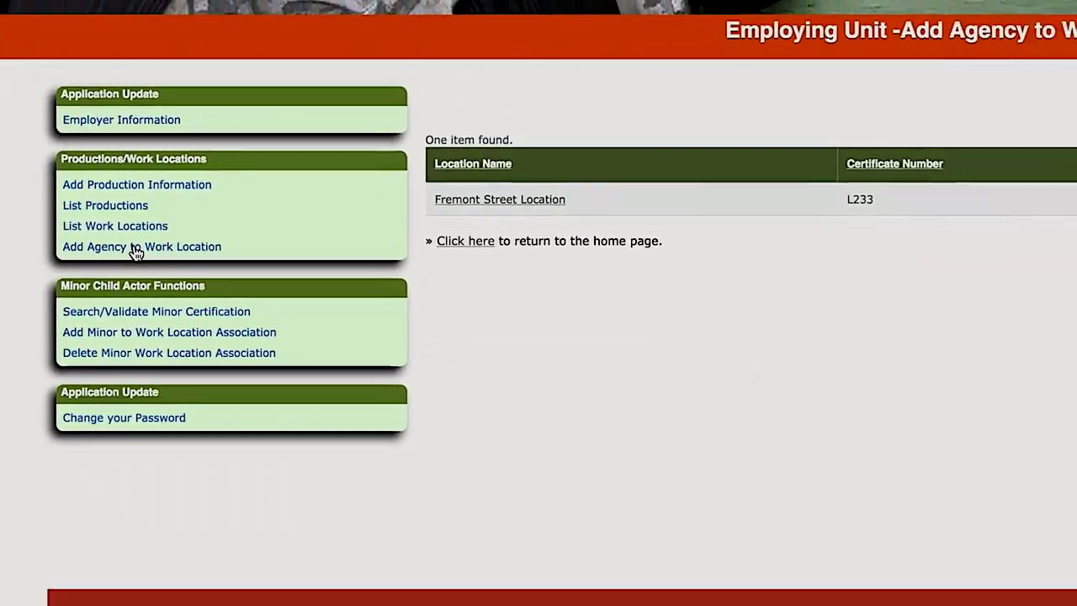
left_click(538, 199)
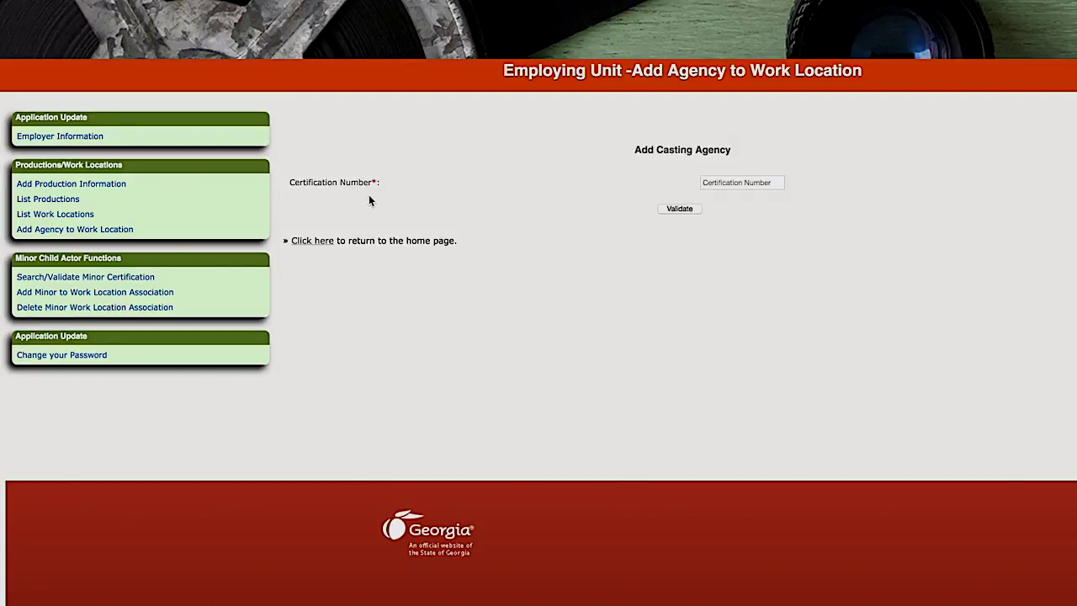
left_click(762, 181)
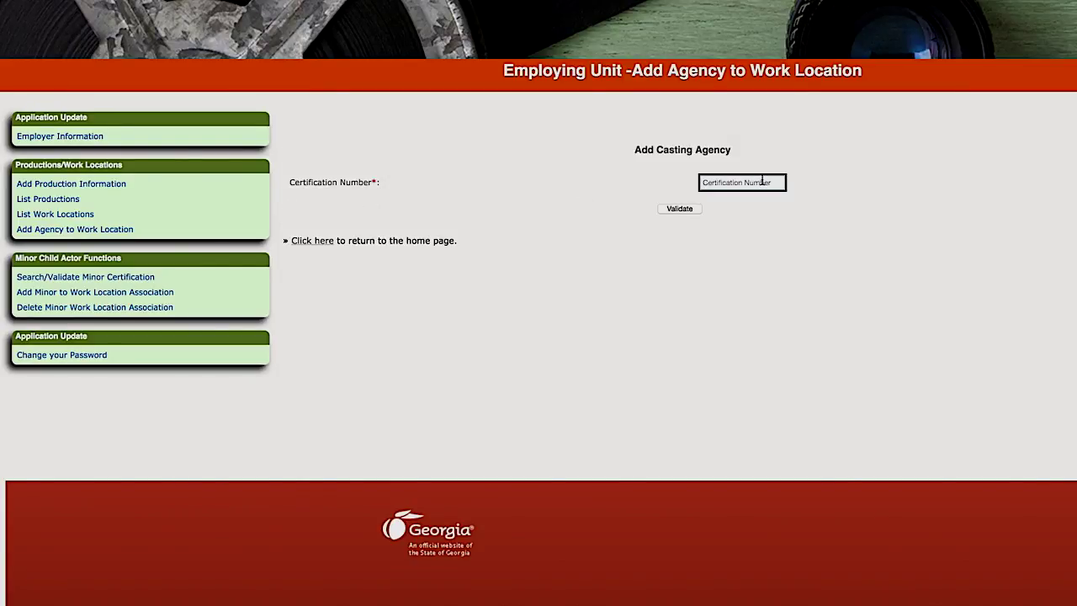
type("E248")
left_click(679, 210)
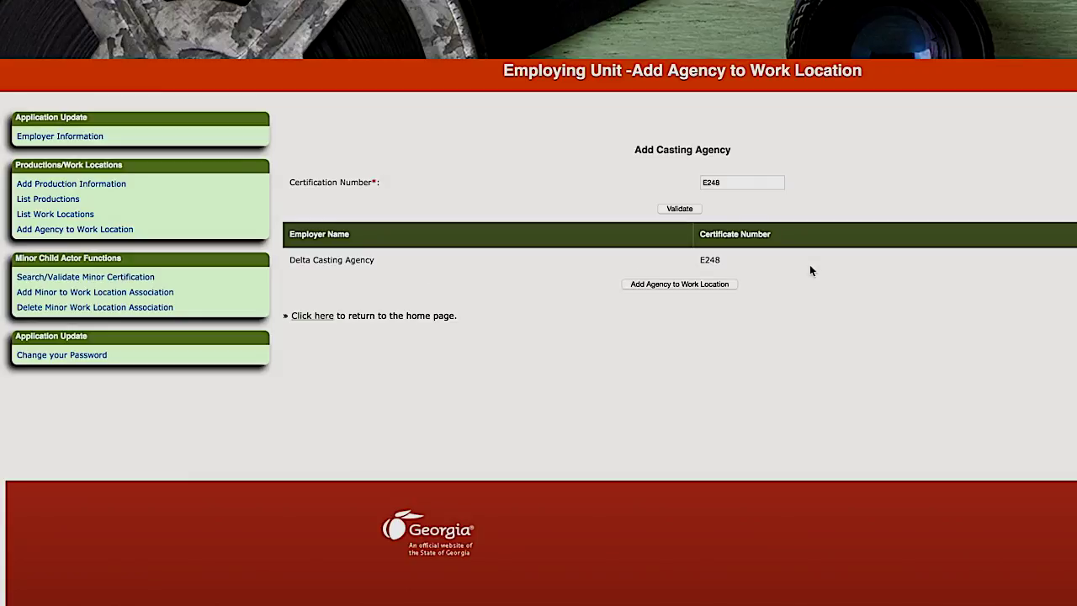
left_click(683, 286)
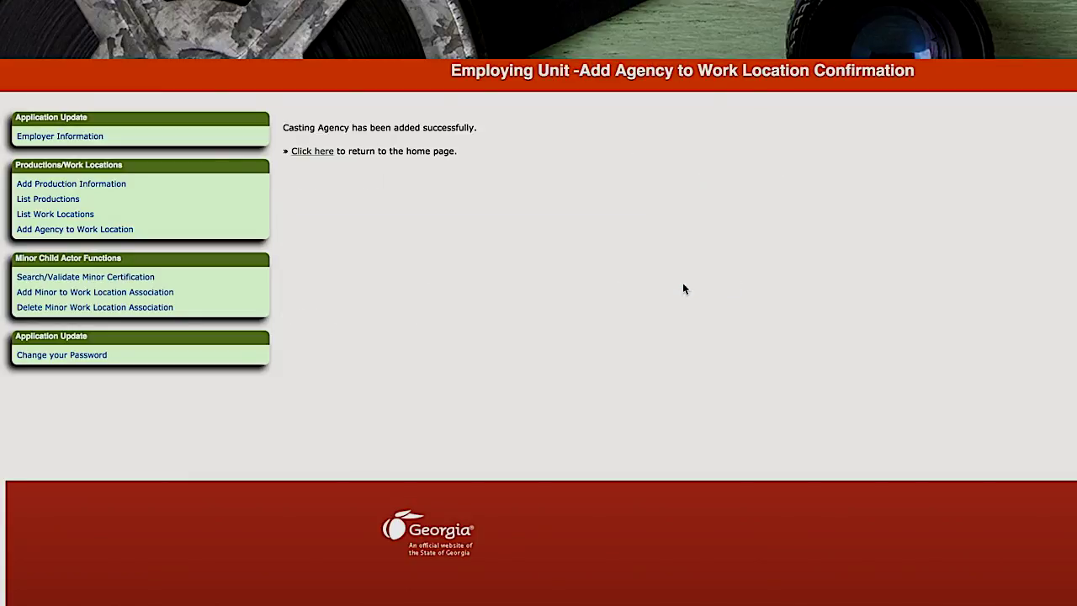
Verify Delta Casting Agency is listed under Fremont Street Location's linked agencies
left_click(80, 232)
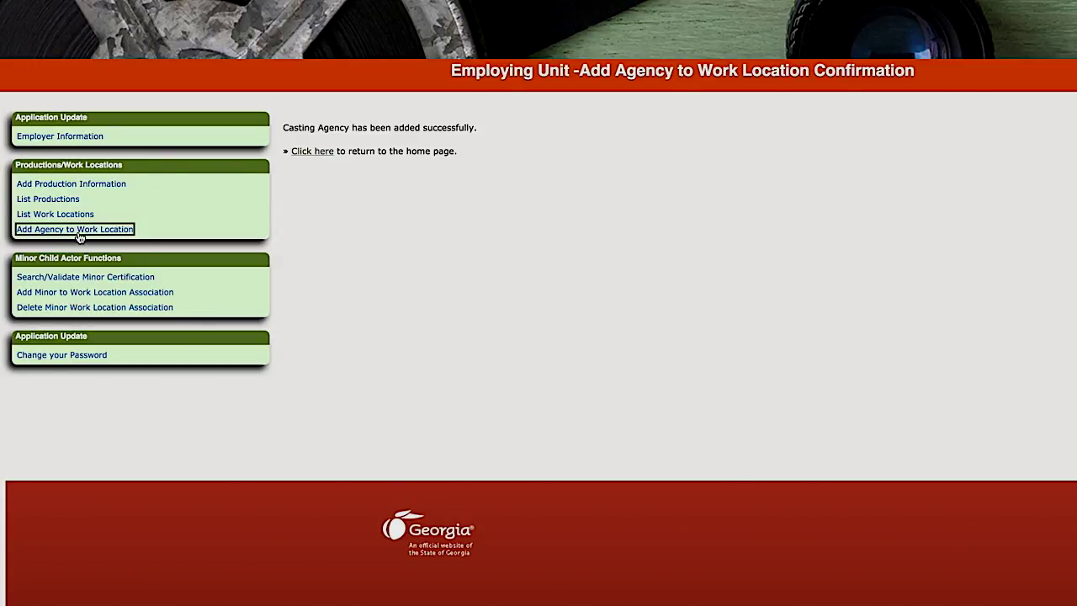
left_click(318, 196)
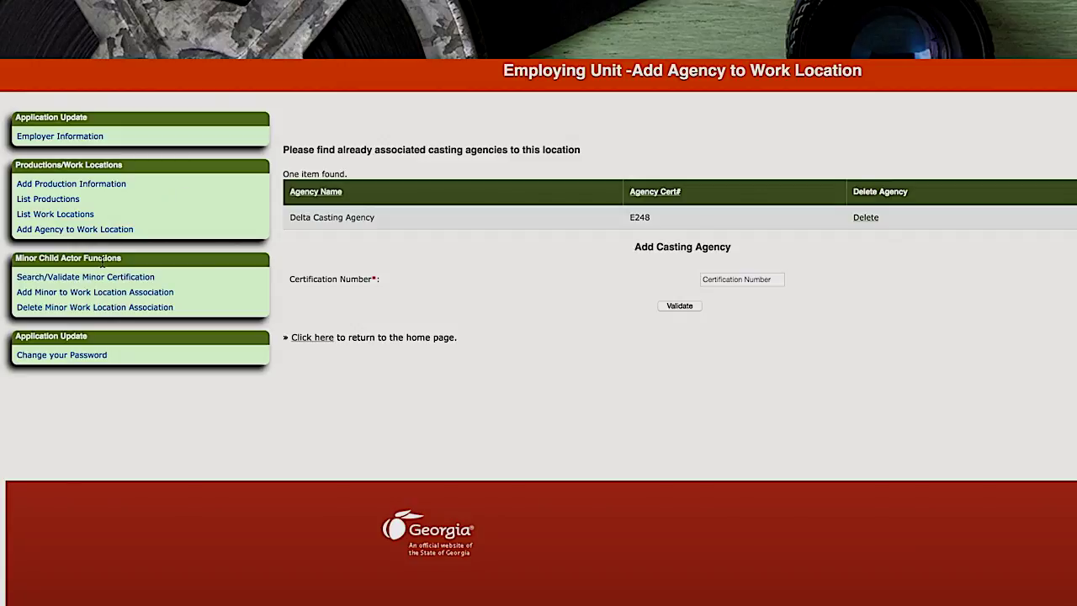
left_click(88, 281)
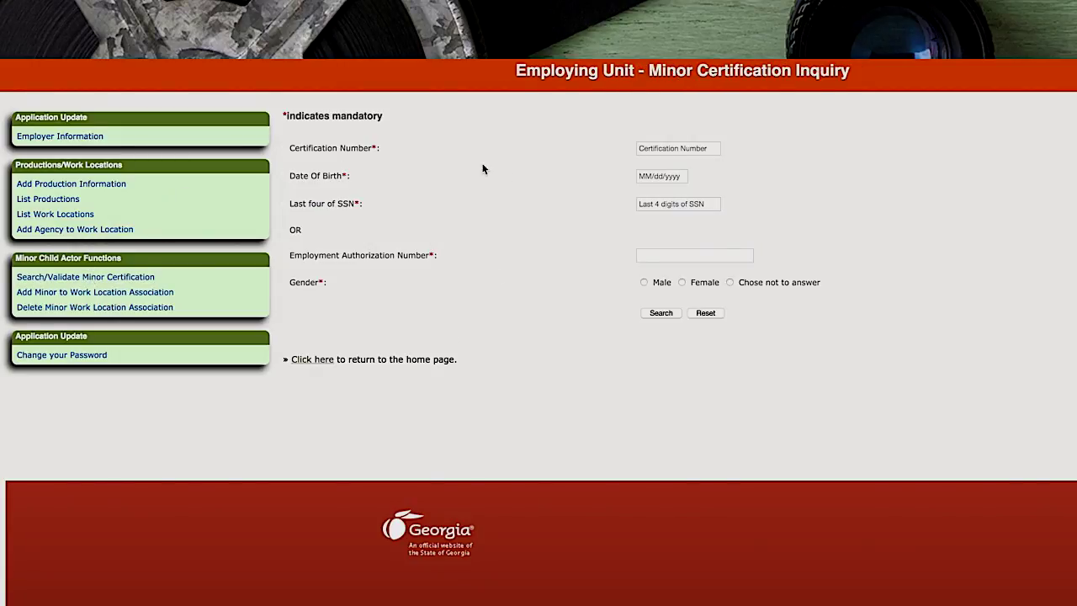
Search the male minor's certification by number, birth date and SSN digits, then open Change Password
left_click(661, 148)
key("Tab")
type("03/01/2010")
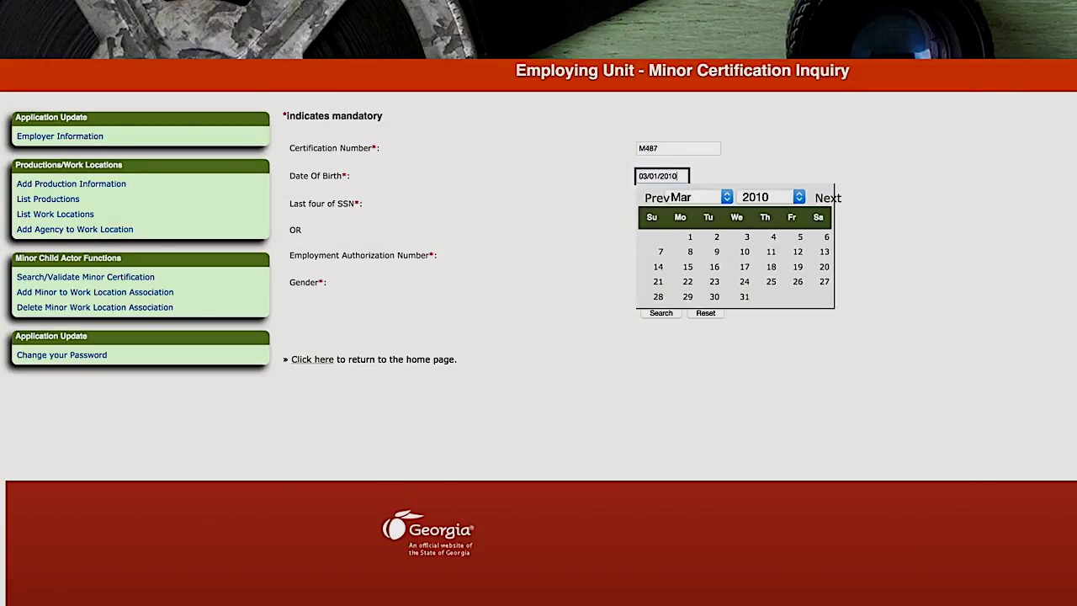
key("Tab")
type("1234")
left_click(644, 282)
left_click(660, 312)
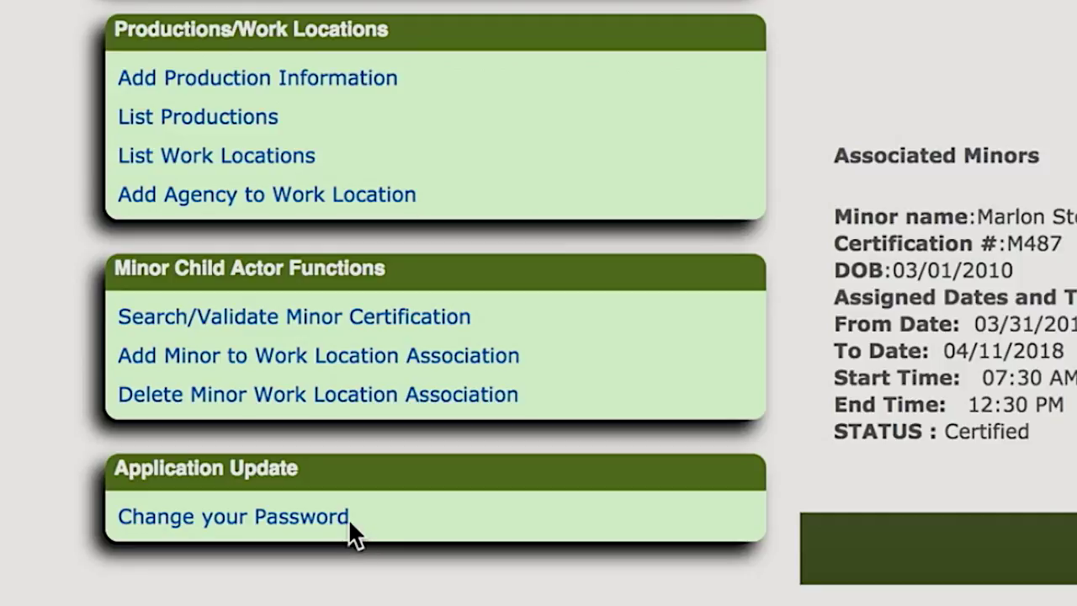
left_click(250, 527)
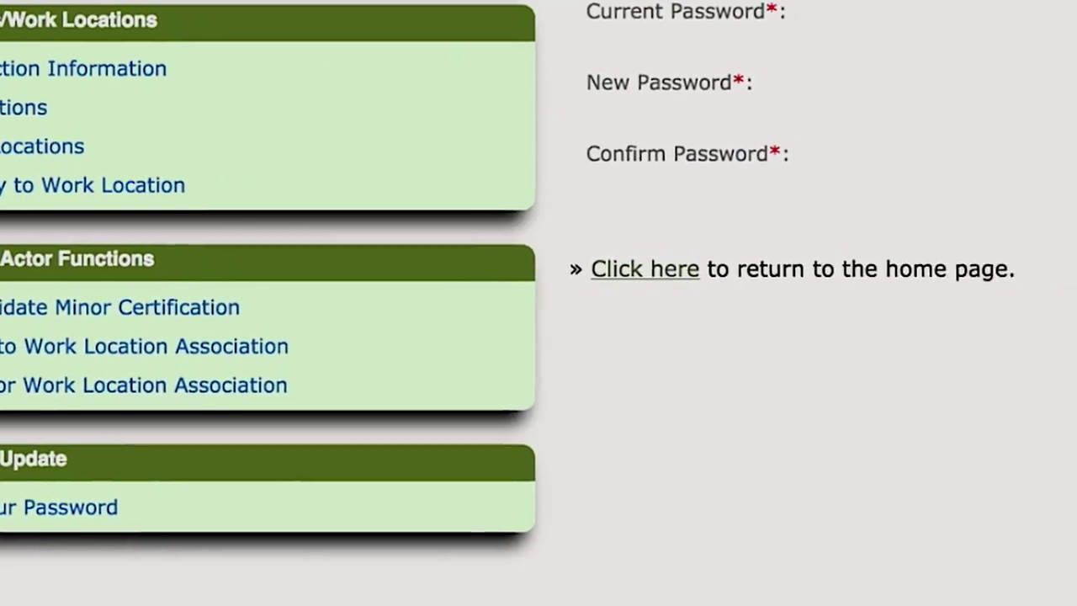